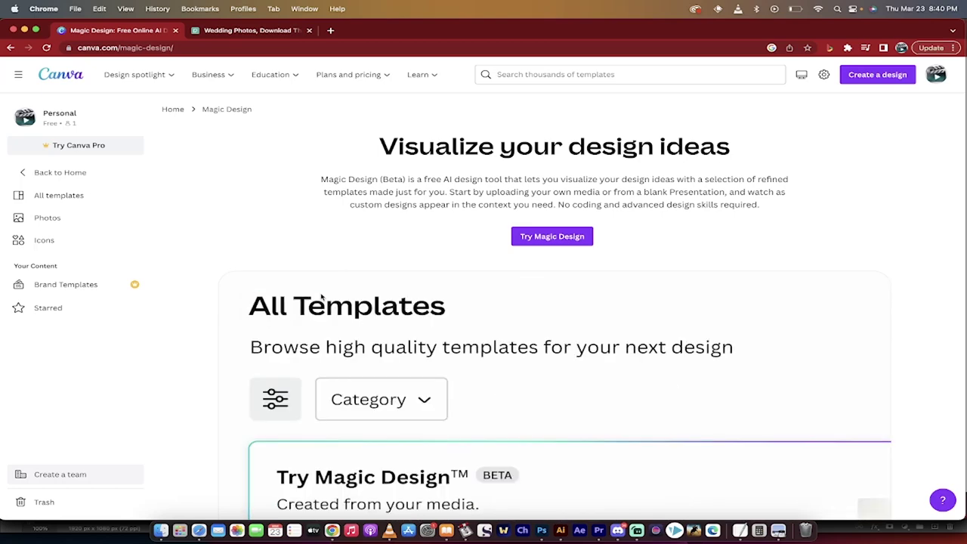
Try dragging a photo into Canva's upload area to upload it
left_click_drag(873, 509, 718, 497)
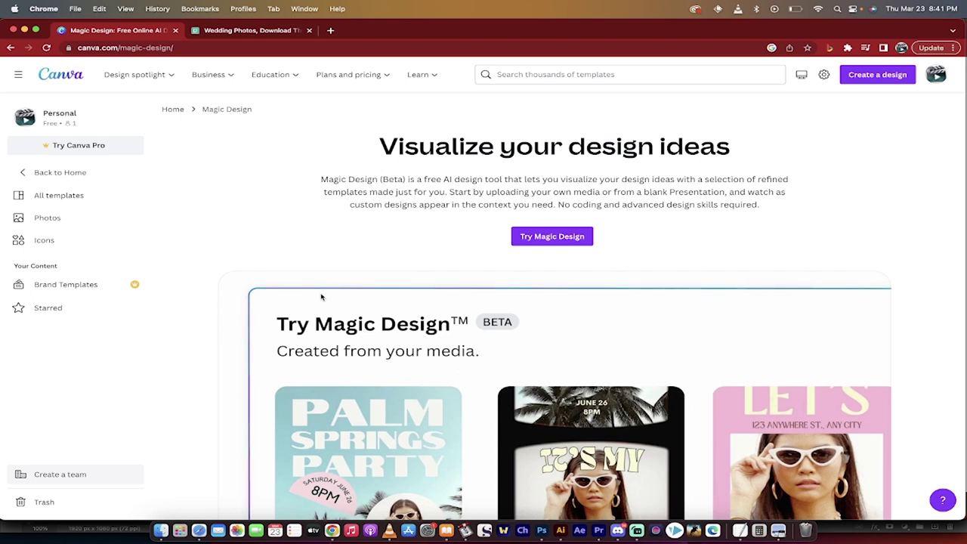
left_click_drag(906, 514, 718, 497)
left_click_drag(914, 521, 717, 491)
left_click_drag(914, 521, 716, 487)
left_click(141, 50)
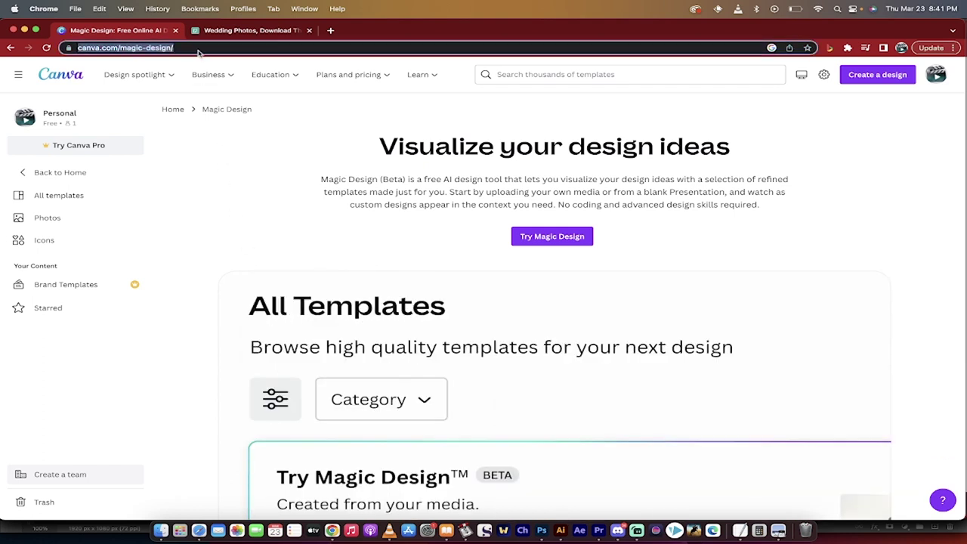
left_click_drag(743, 510, 717, 485)
left_click_drag(744, 509, 717, 485)
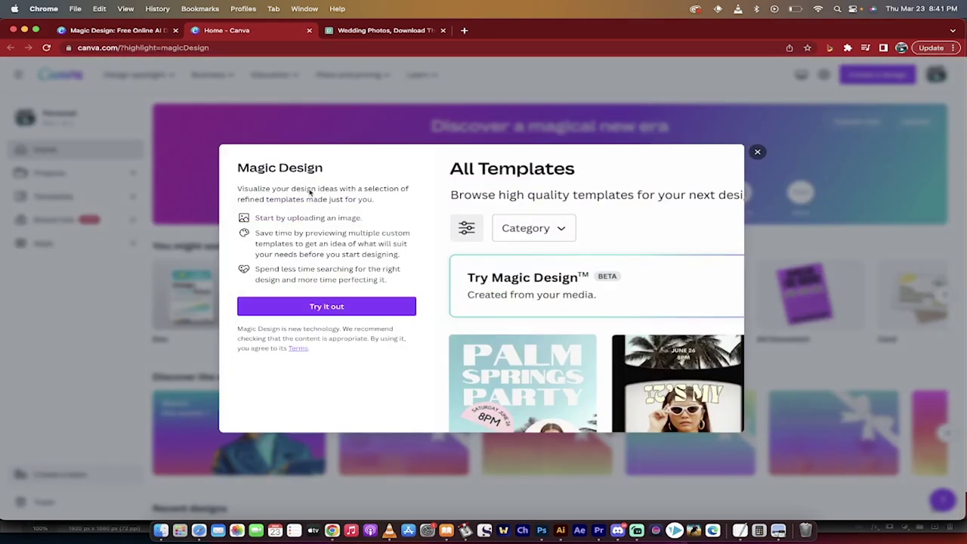
Drop photos onto the Magic Design card and go to the All templates page
left_click_drag(309, 192, 663, 304)
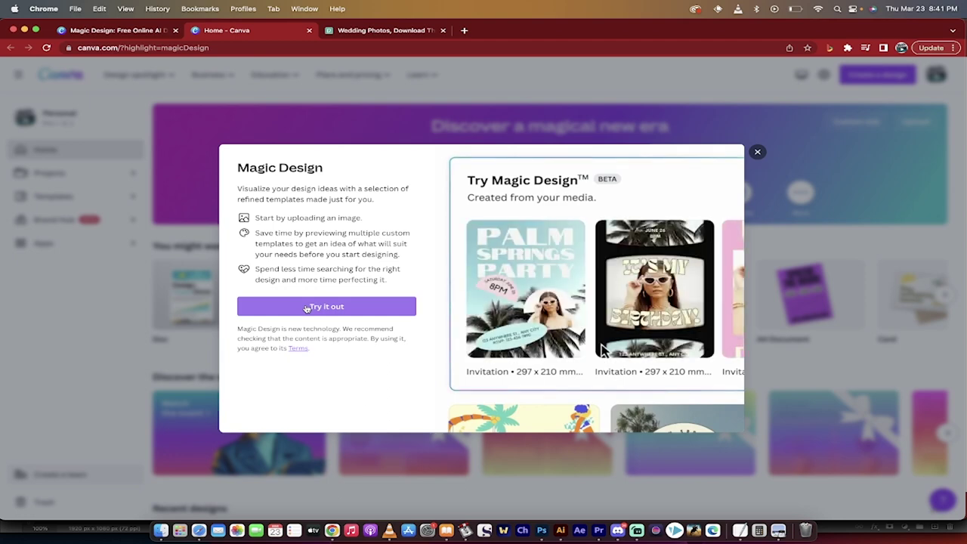
left_click_drag(602, 349, 666, 327)
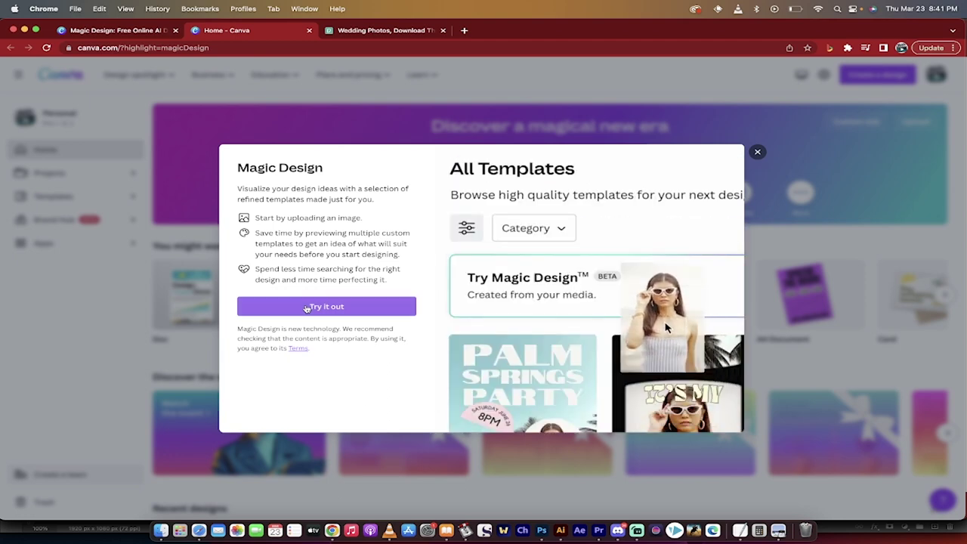
left_click(307, 307)
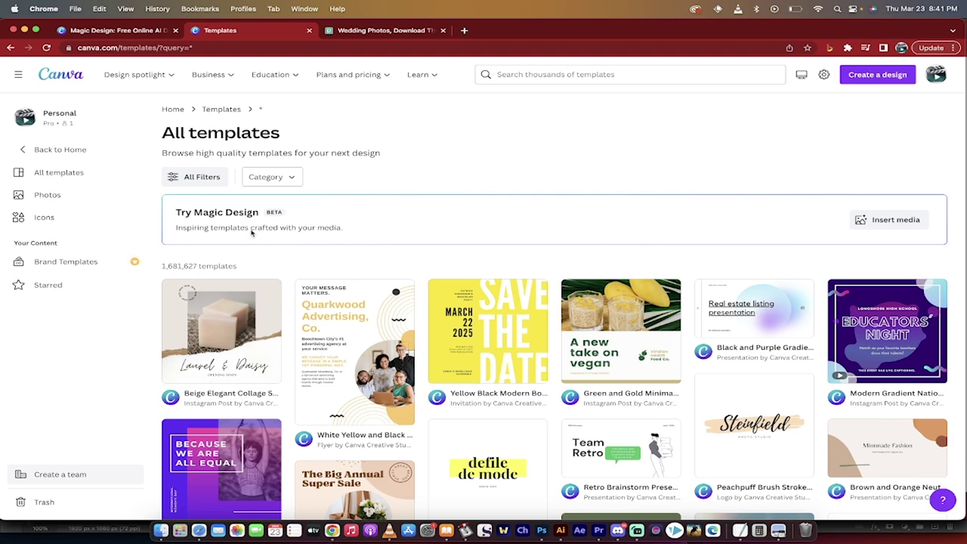
Download the bride-and-groom aisle photo from Pexels and dismiss the thank-you popup
left_click(380, 35)
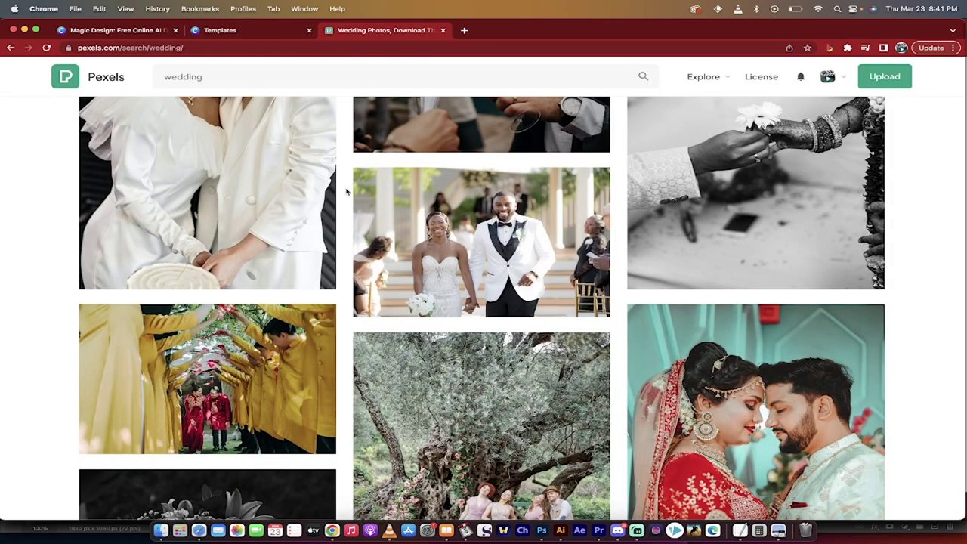
left_click(219, 82)
left_click(60, 166)
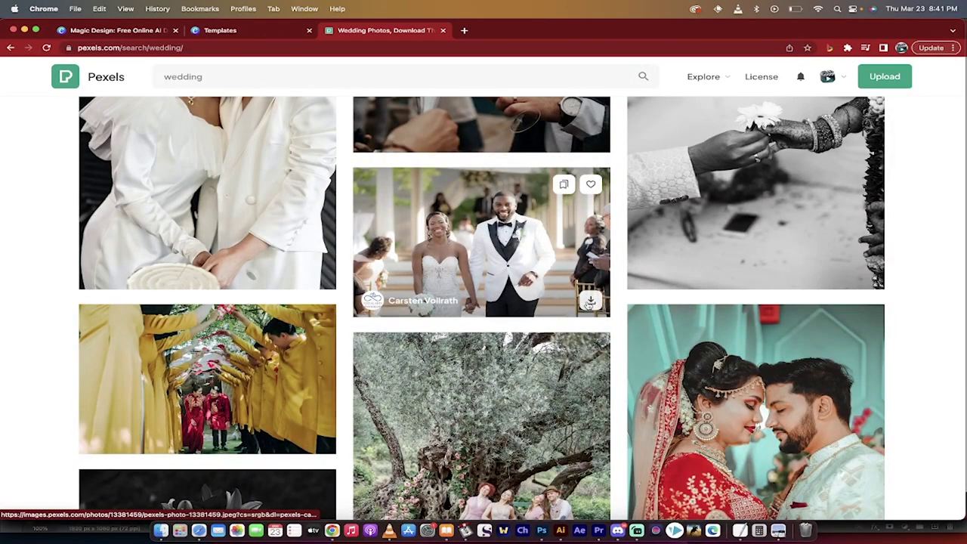
left_click(589, 302)
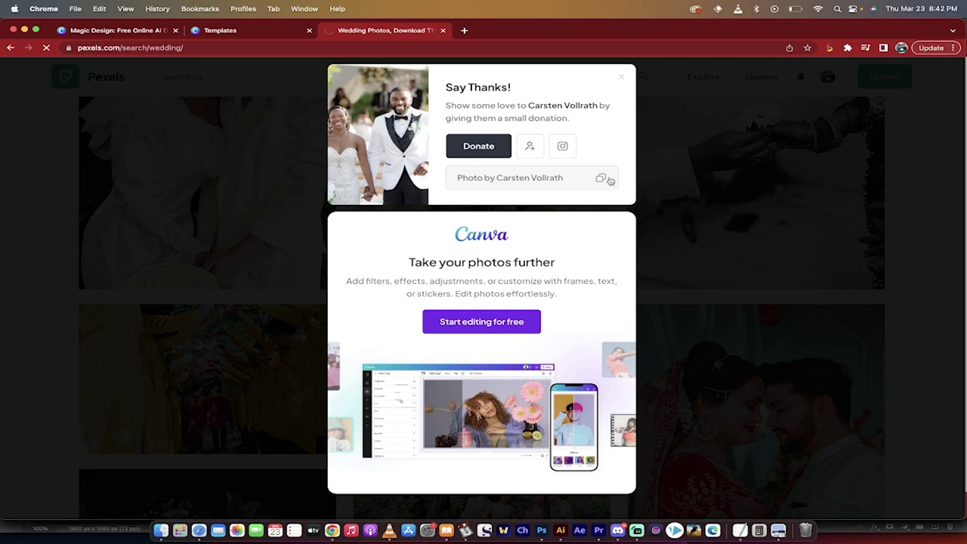
left_click(794, 203)
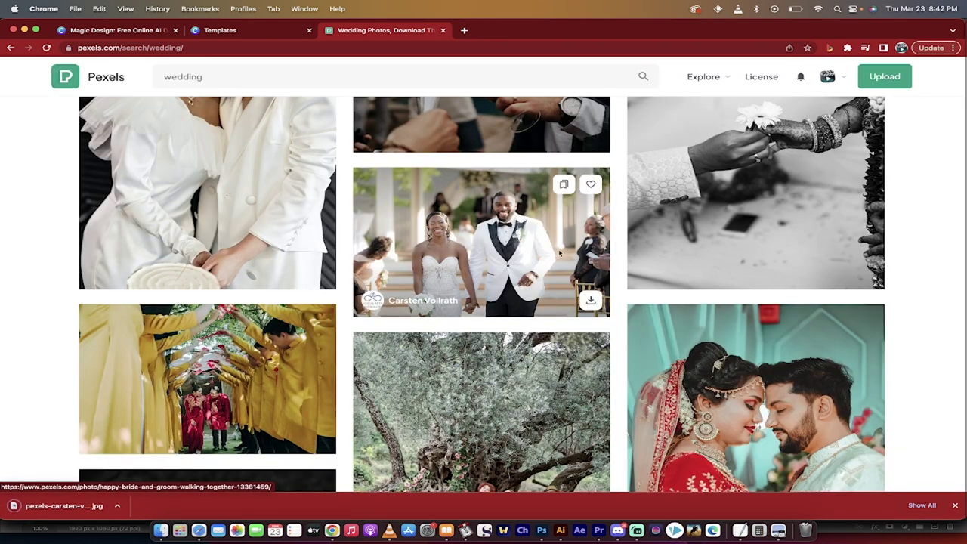
Reveal the downloaded photo in Finder, then return to the Canva templates page
left_click(117, 505)
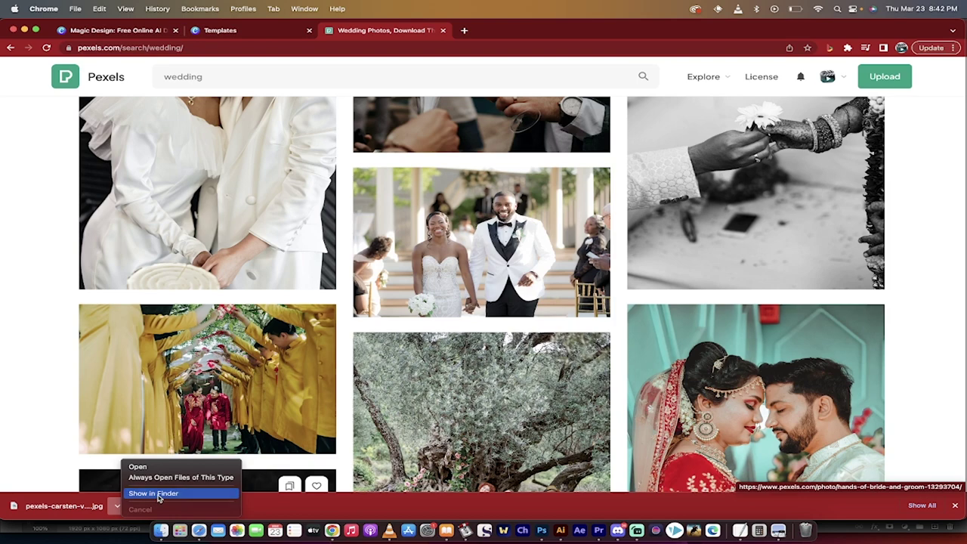
left_click(157, 493)
left_click(243, 22)
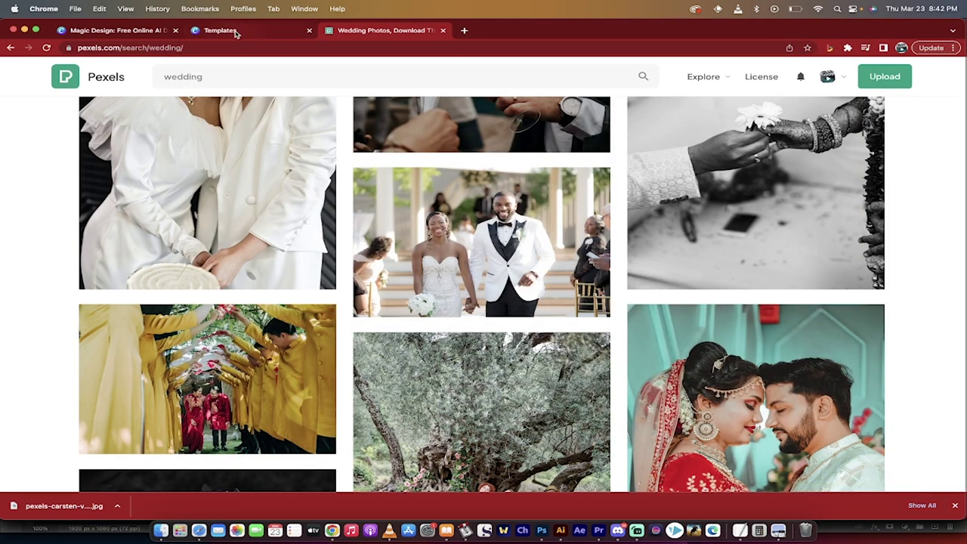
left_click(235, 30)
Upload the downloaded bride-and-groom JPG from Finder into Magic Design's media drop area
left_click(882, 222)
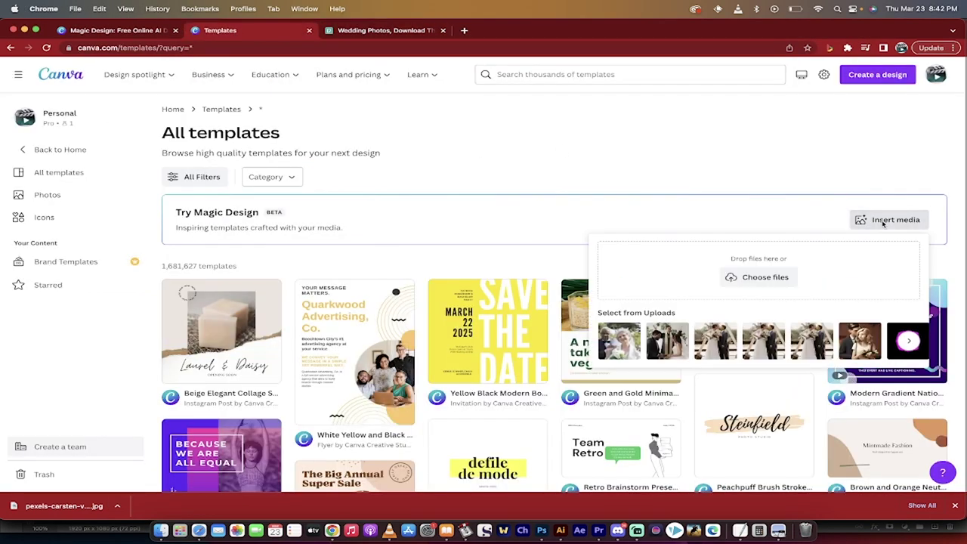
key("super+Tab")
key("super+Tab")
left_click_drag(686, 383, 755, 277)
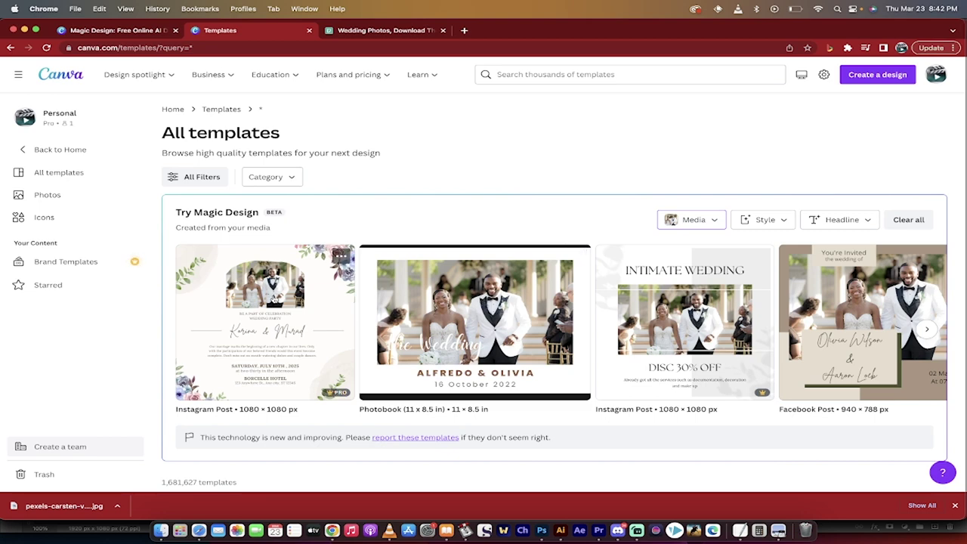
Preview the floral wedding invitation and INTIMATE WEDDING templates, closing each preview
left_click(275, 300)
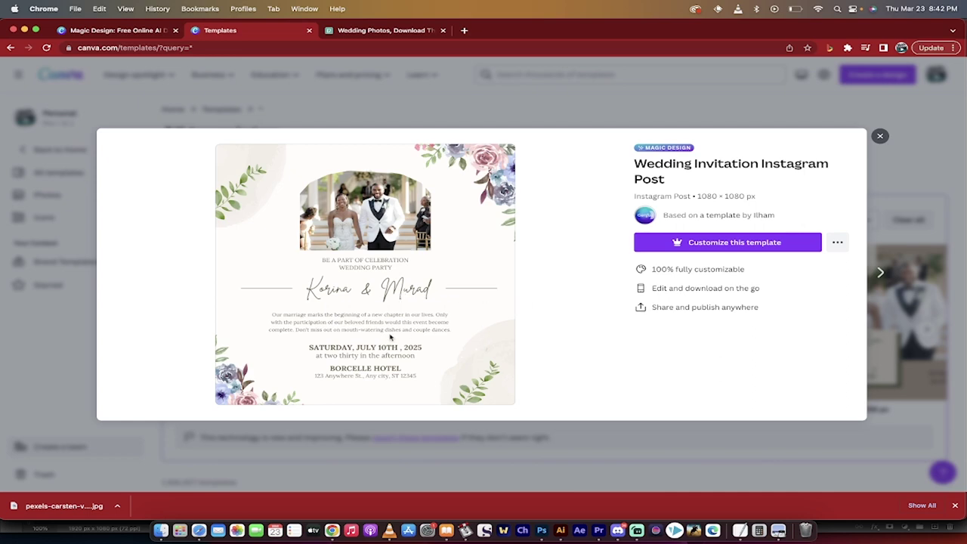
left_click(623, 115)
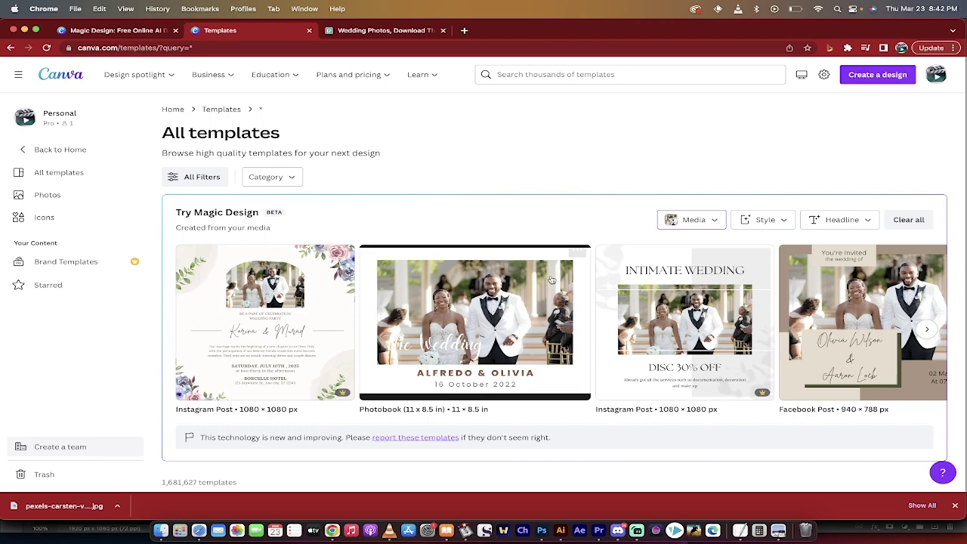
scroll(529, 325, "right", 5)
left_click(401, 335)
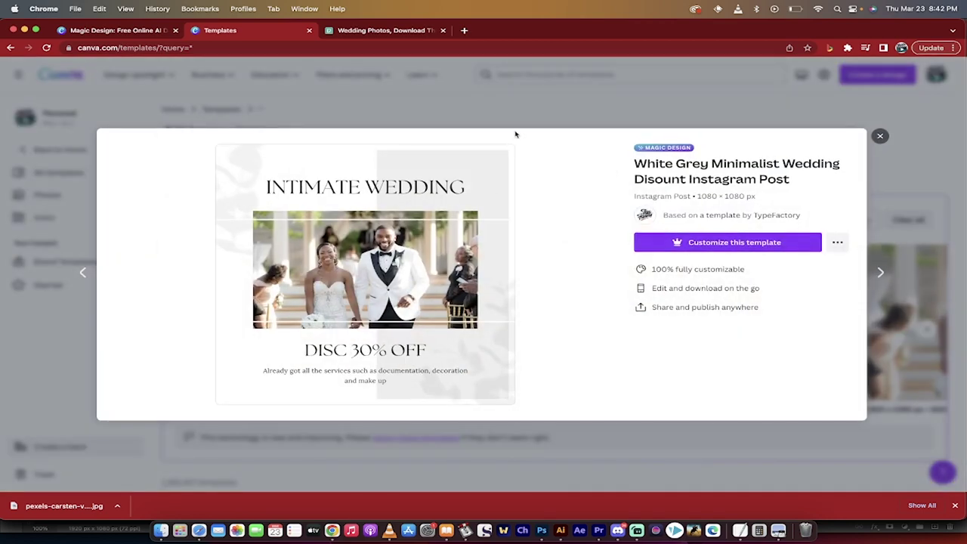
left_click(533, 98)
Browse the remaining suggestions and reopen Magic Design's media upload options
scroll(572, 269, "right", 1)
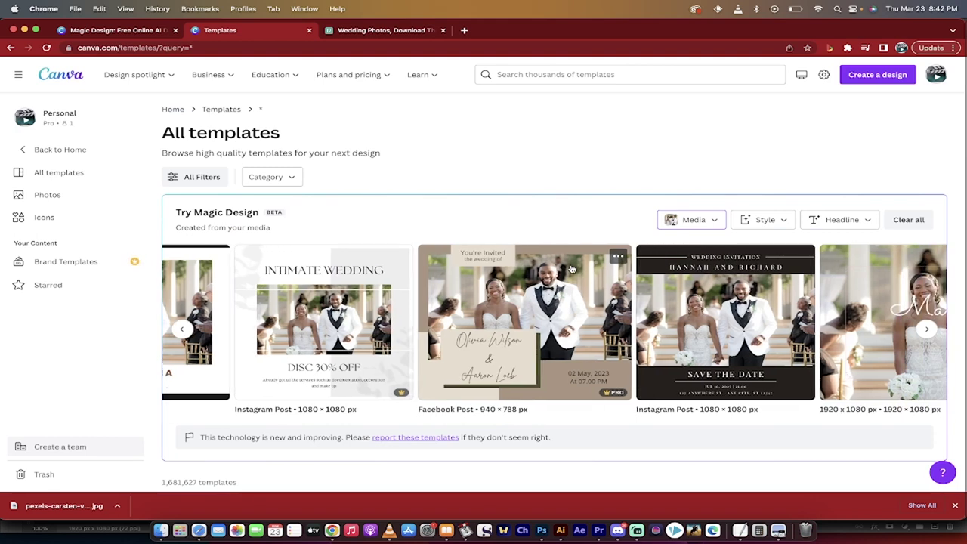
scroll(544, 328, "right", 4)
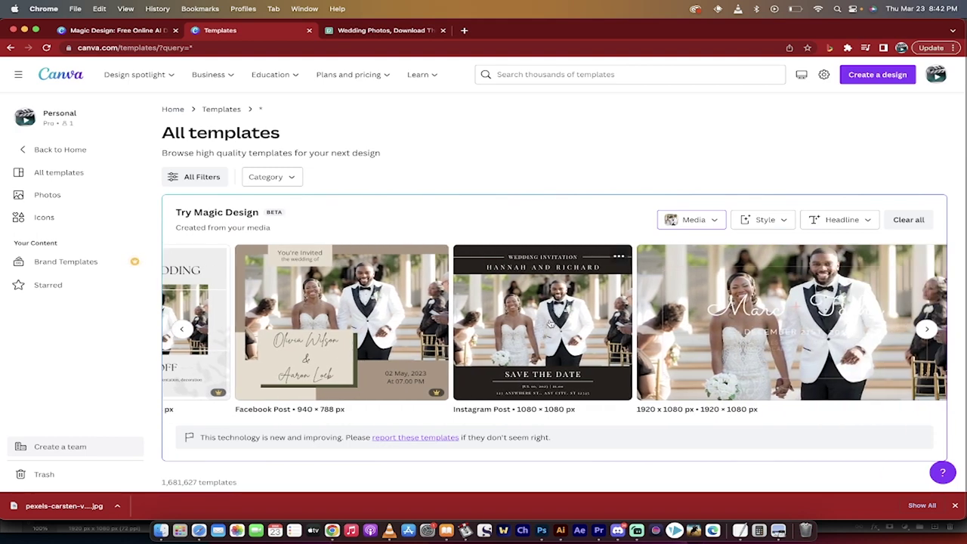
scroll(806, 323, "right", 3)
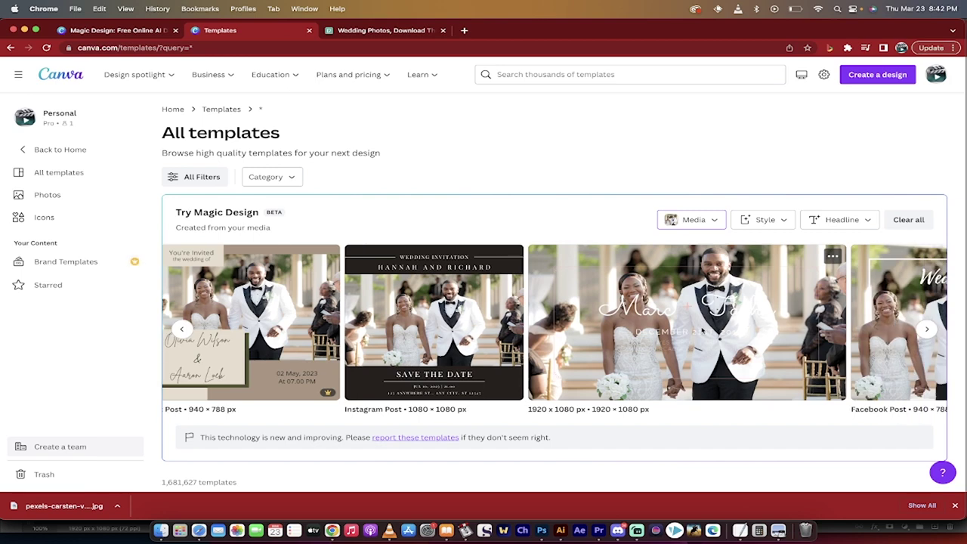
scroll(702, 331, "right", 10)
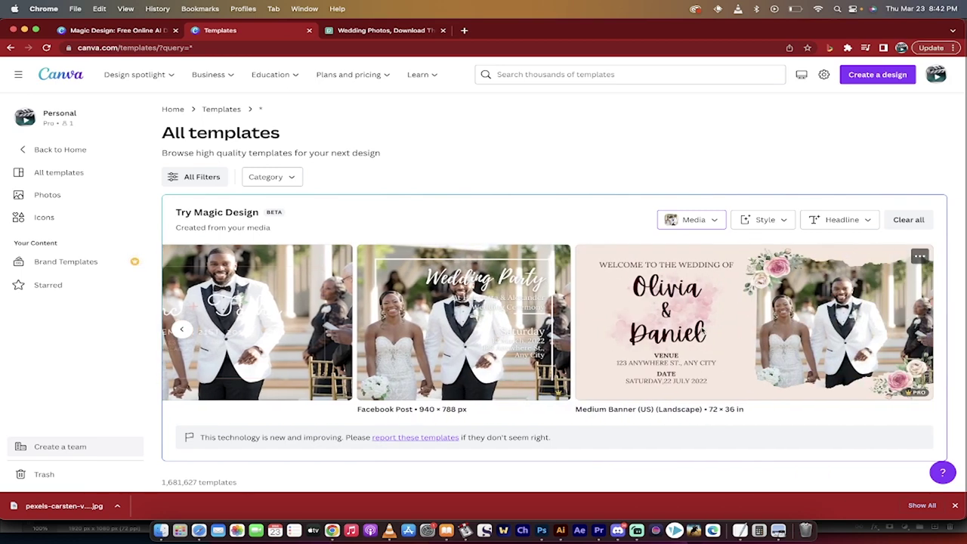
scroll(701, 330, "left", 10)
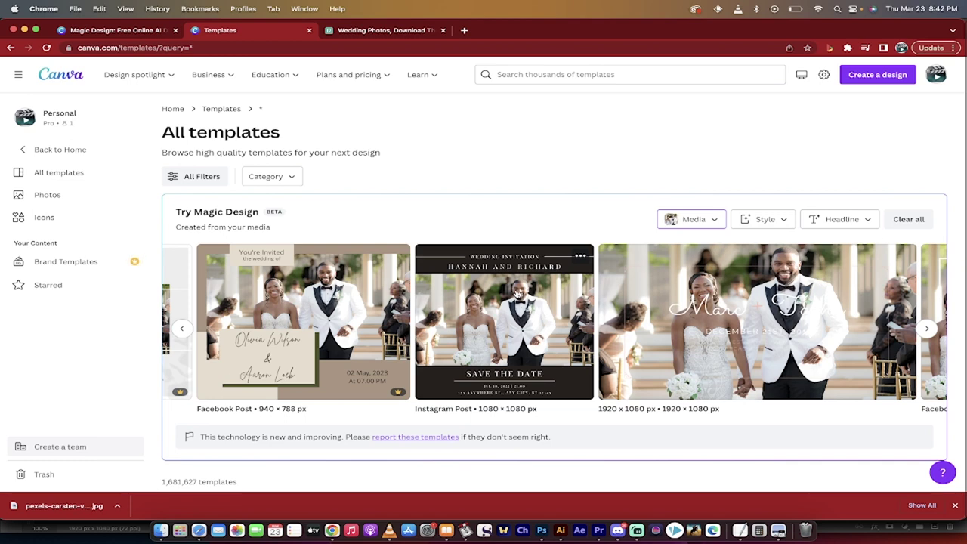
left_click(715, 220)
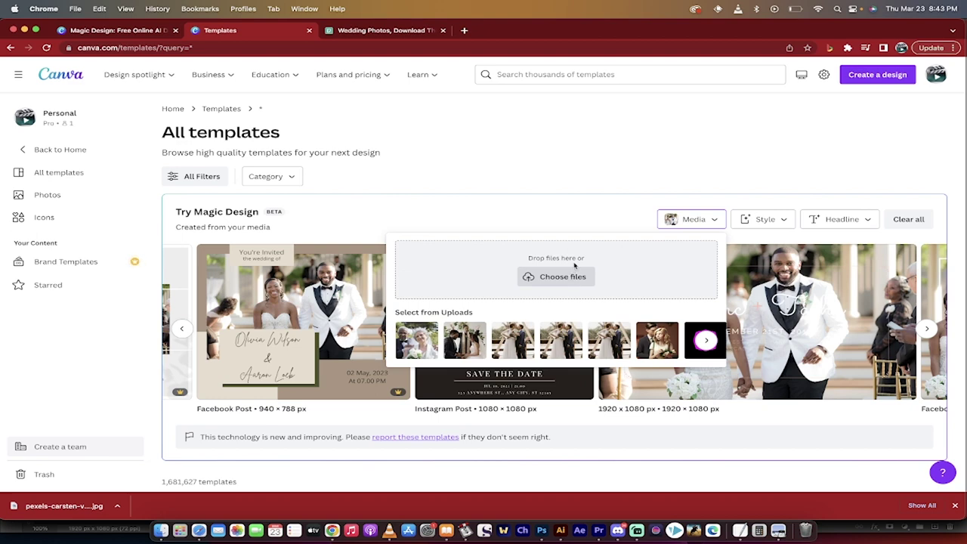
Close the photo picker and browse the Magic Design style and vibe choices
left_click(578, 213)
left_click(765, 221)
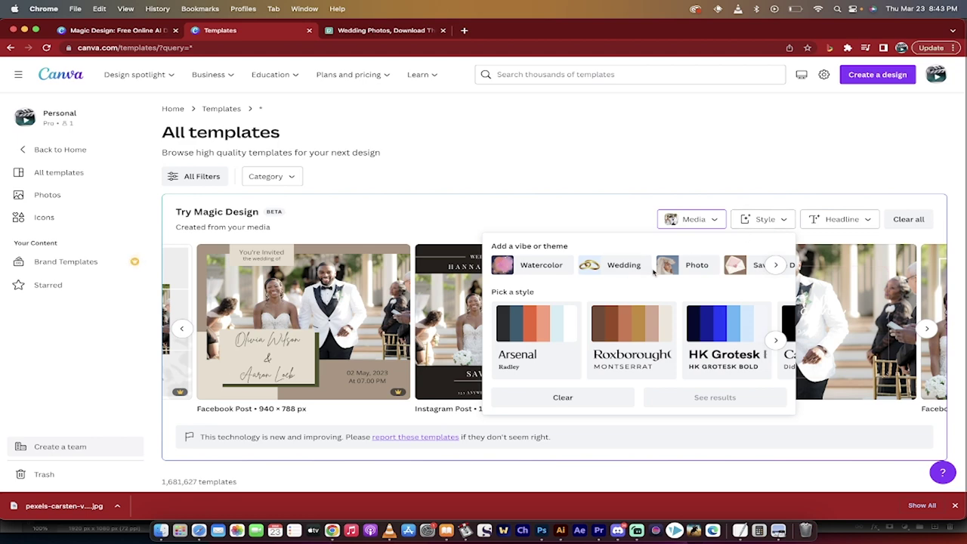
scroll(654, 273, "right", 2)
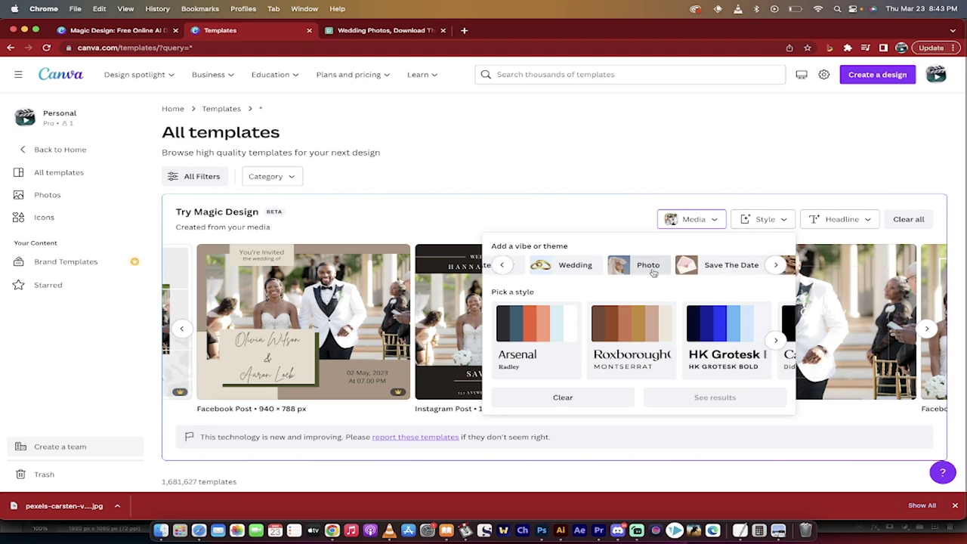
scroll(654, 273, "left", 2)
scroll(657, 335, "right", 5)
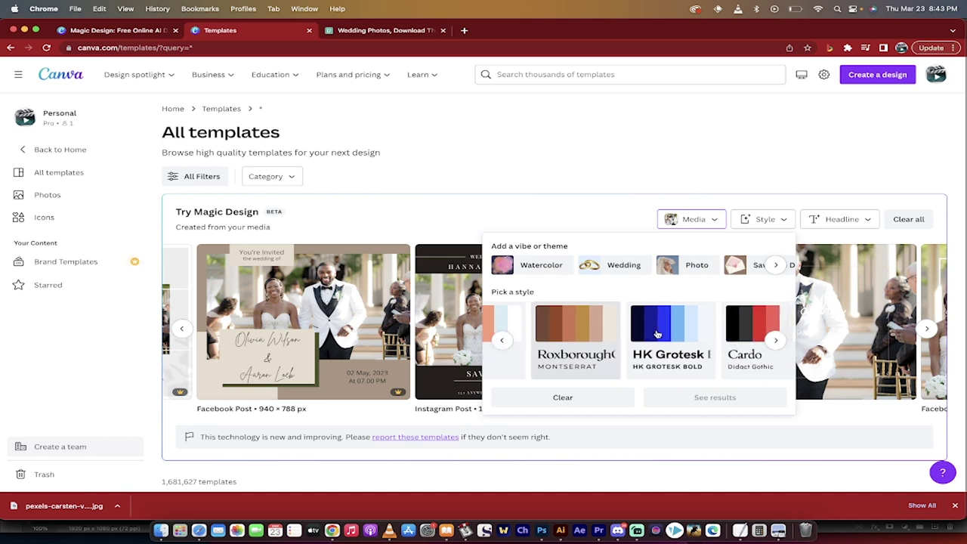
scroll(657, 334, "right", 5)
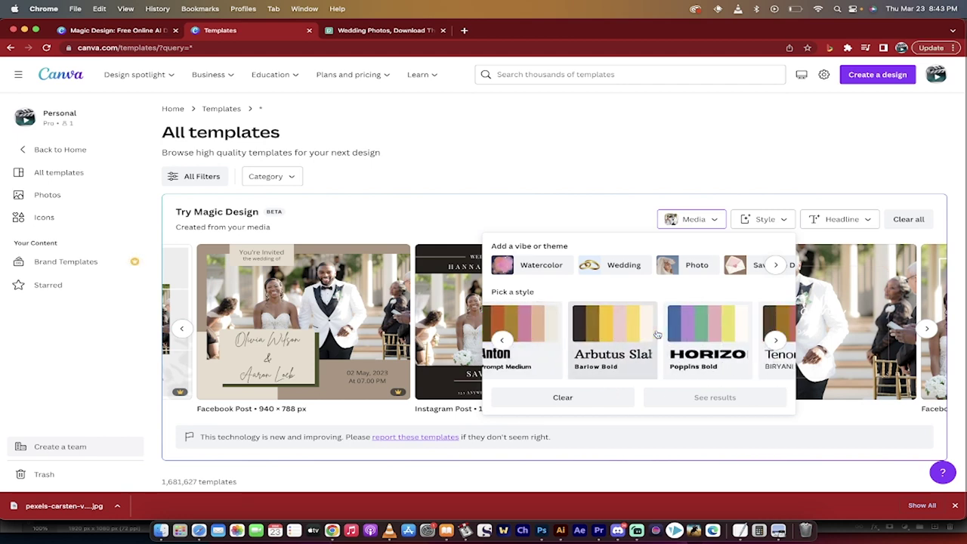
scroll(657, 335, "left", 10)
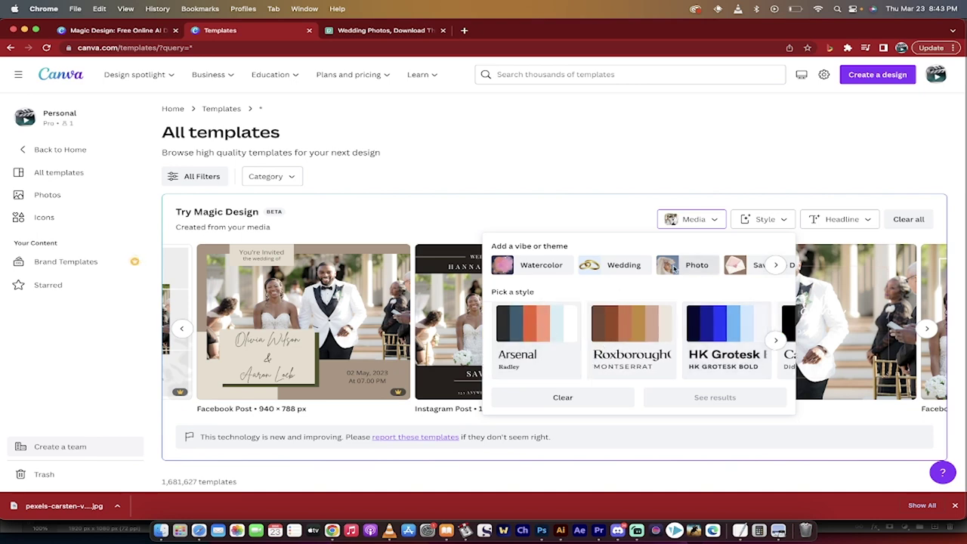
Choose the Wedding vibe, apply it, and browse the regenerated suggestions
left_click(621, 266)
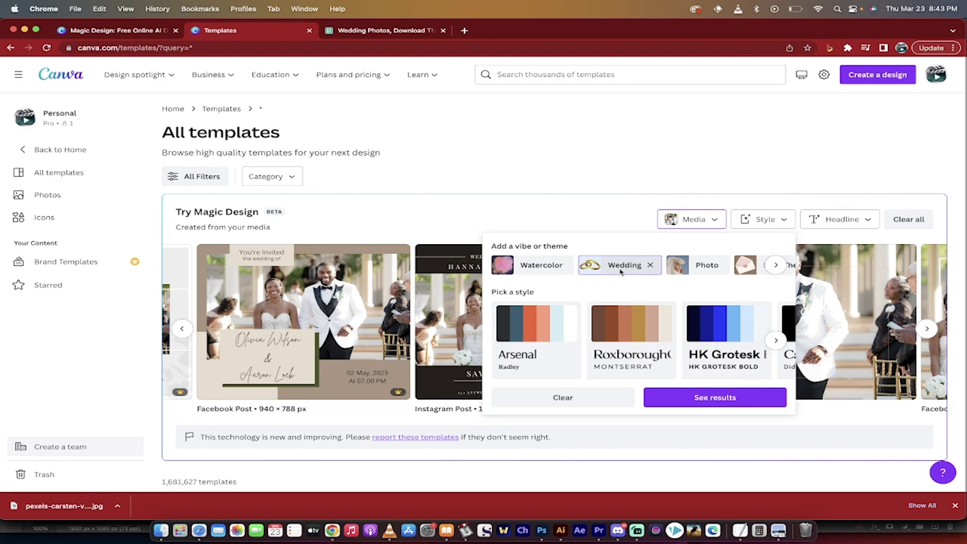
left_click(699, 397)
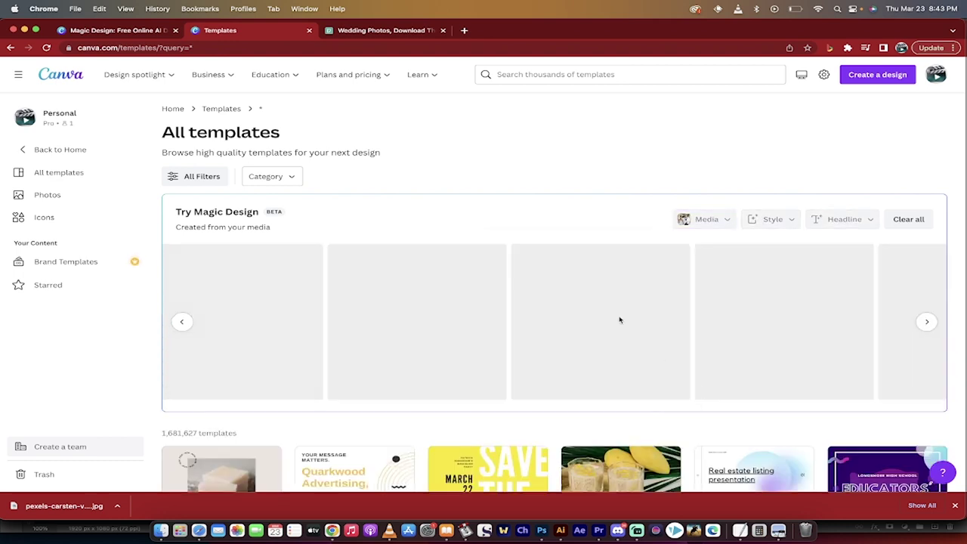
scroll(619, 320, "right", 5)
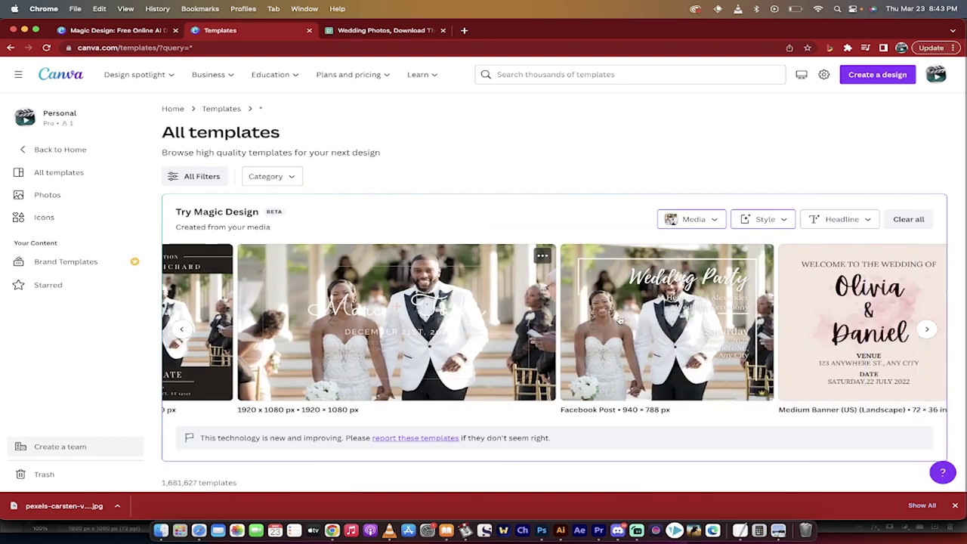
scroll(619, 319, "right", 10)
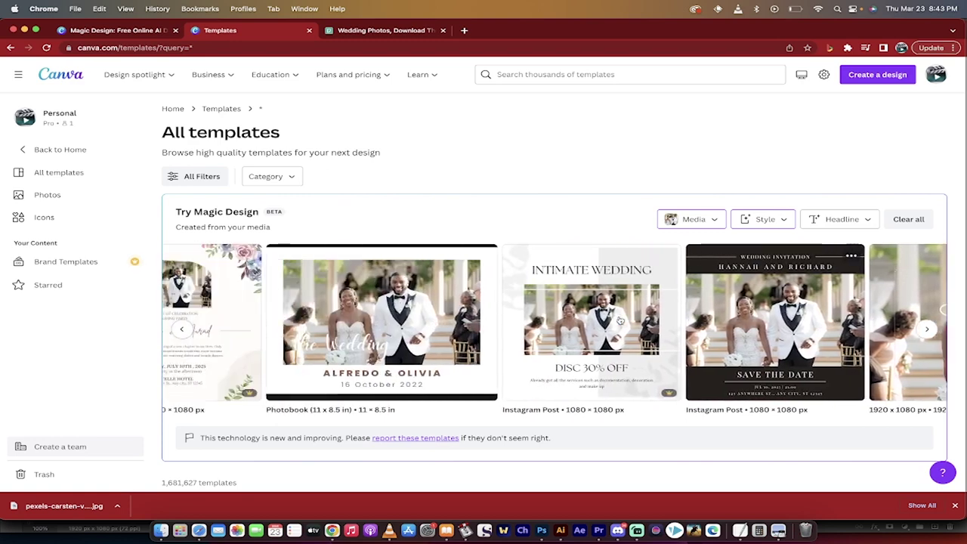
scroll(619, 321, "right", 2)
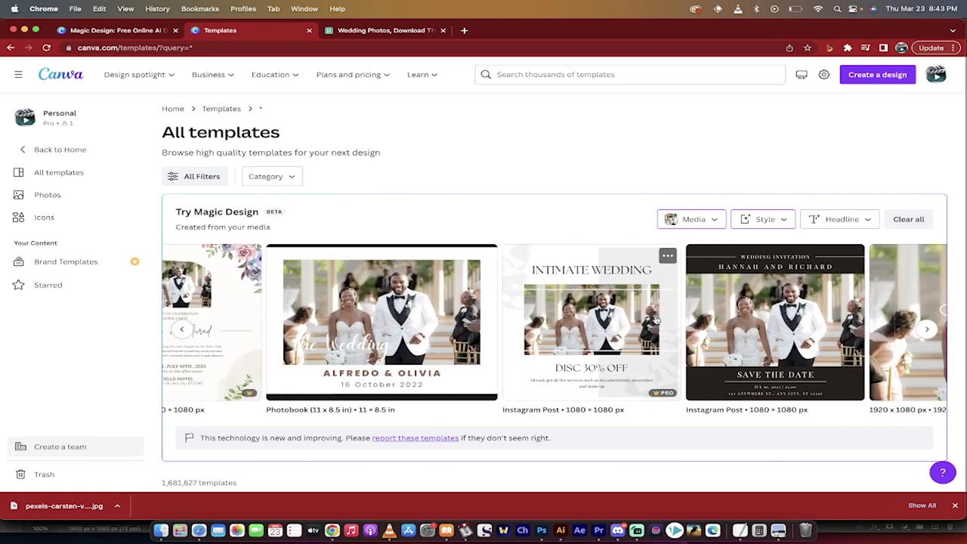
scroll(657, 320, "right", 2)
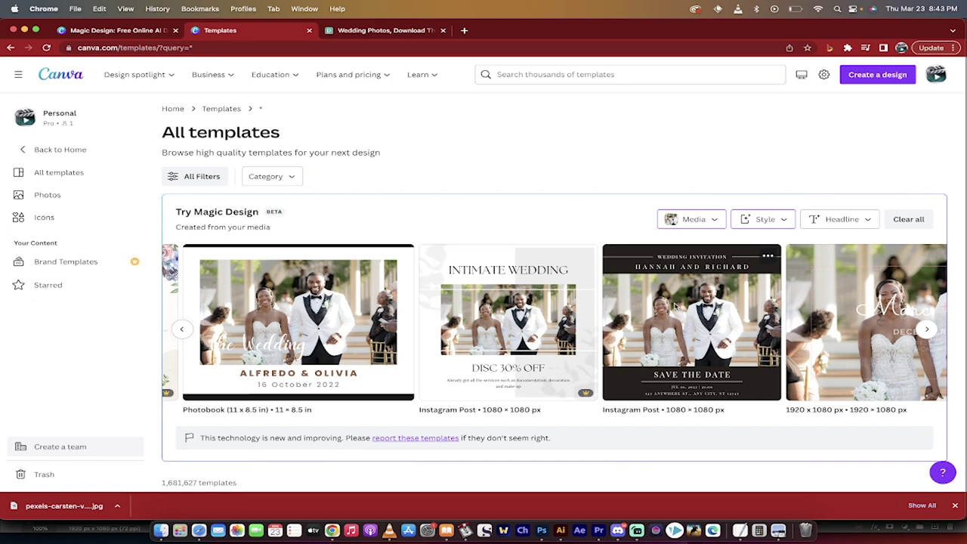
Open the Hannah and Richard Brown Minimalist Save the Date template for customizing
left_click(674, 304)
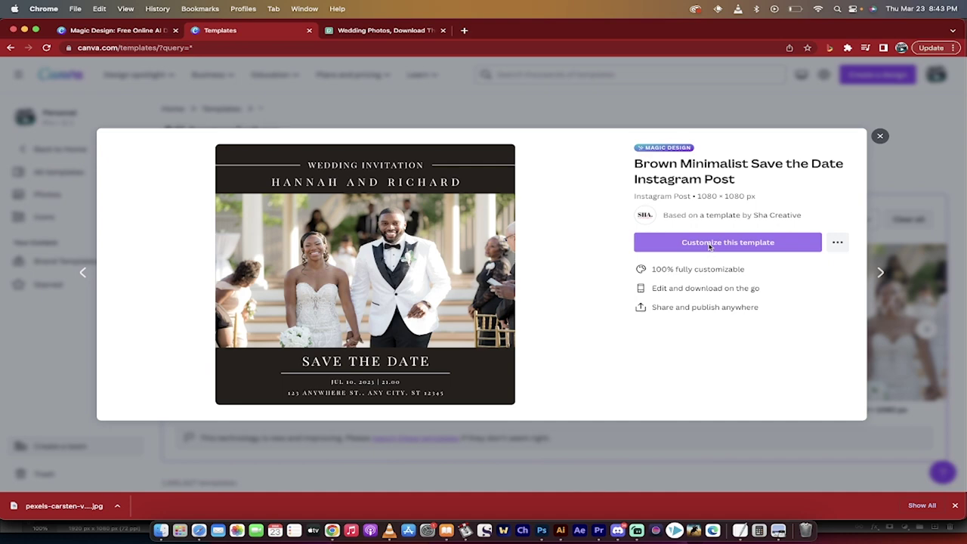
left_click(708, 246)
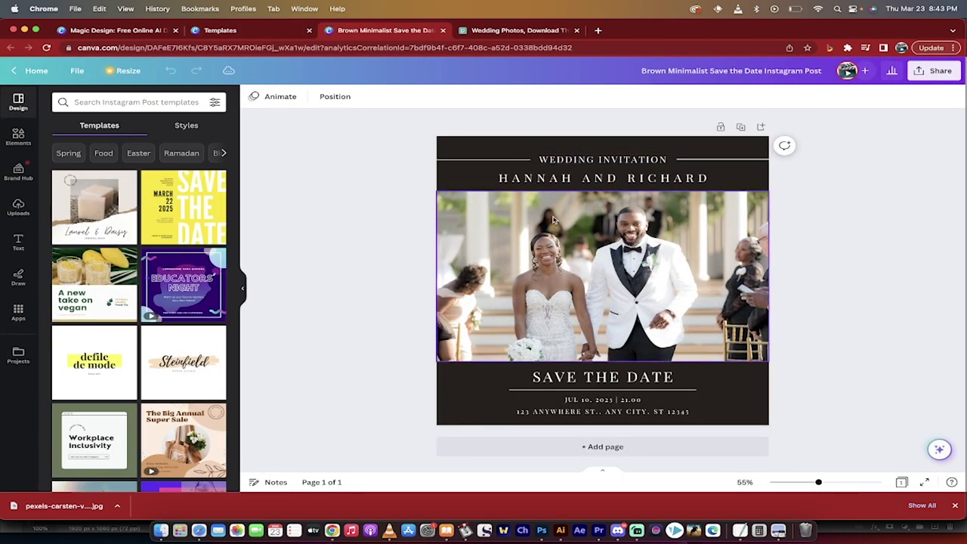
Replace RICHARD with CURTIS in the couple's names line
left_click(566, 179)
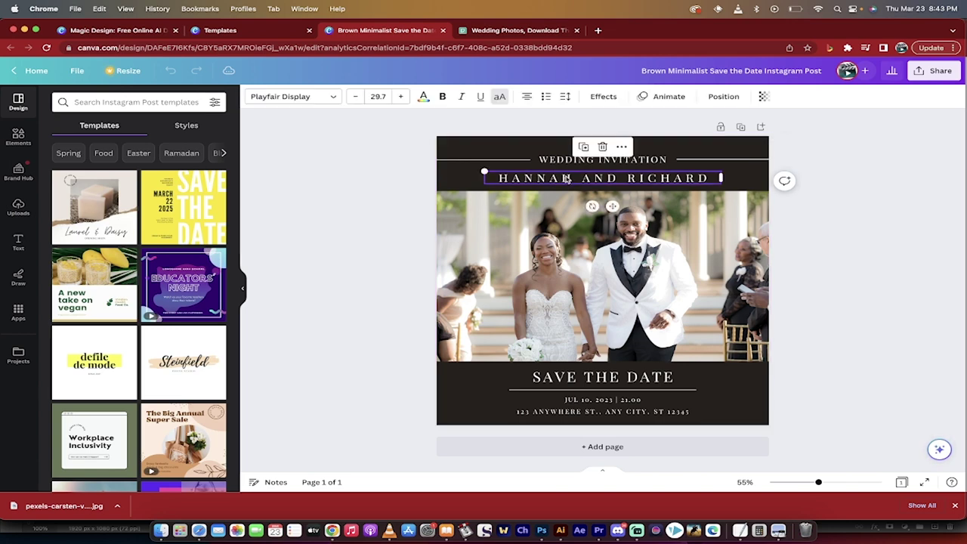
double_click(626, 180)
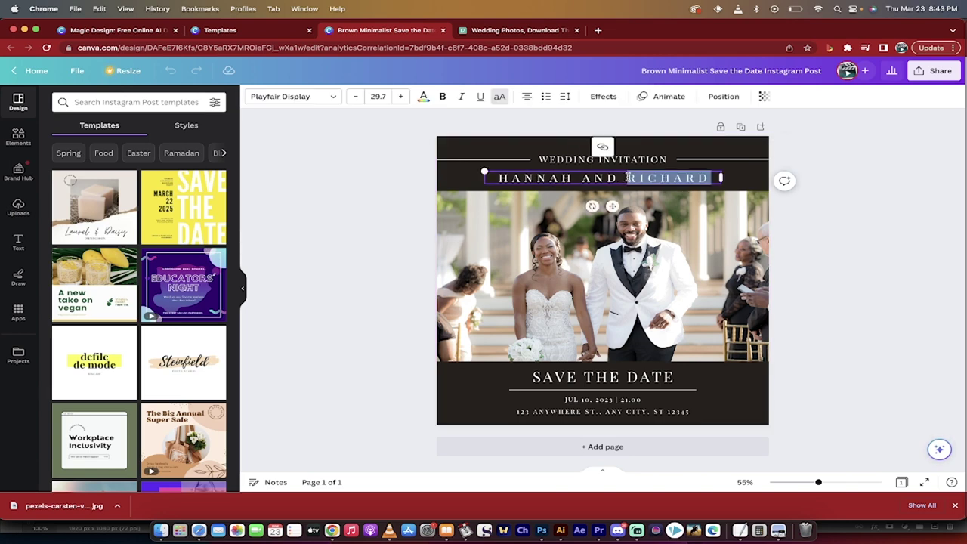
left_click_drag(626, 179, 715, 179)
type("CURTIS")
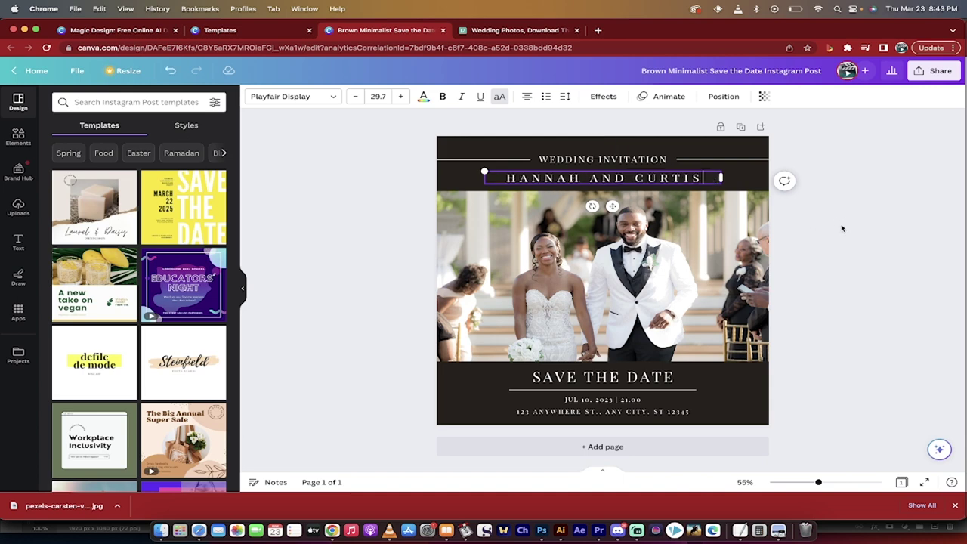
left_click(814, 233)
left_click(602, 159)
Change the first digit of the day in the date line to 3
left_click(603, 378)
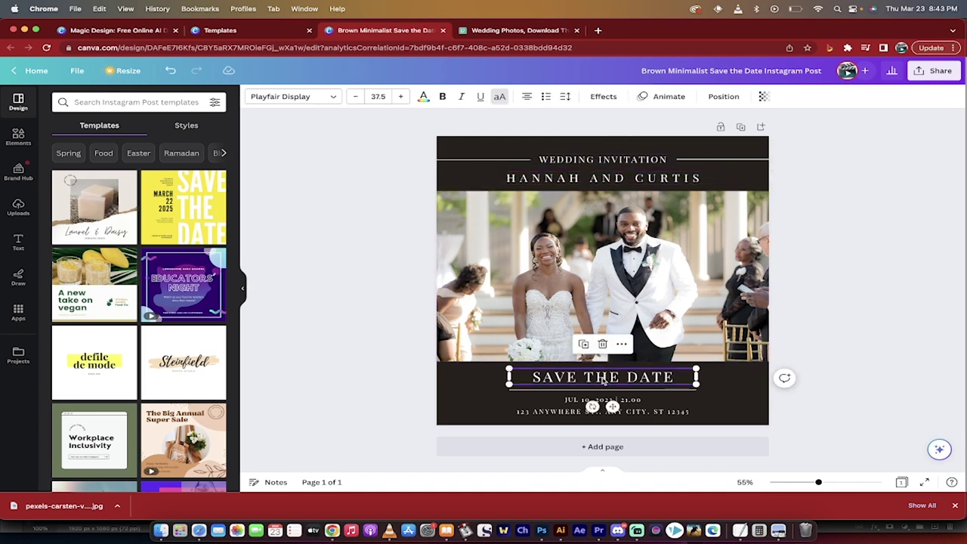
left_click(582, 403)
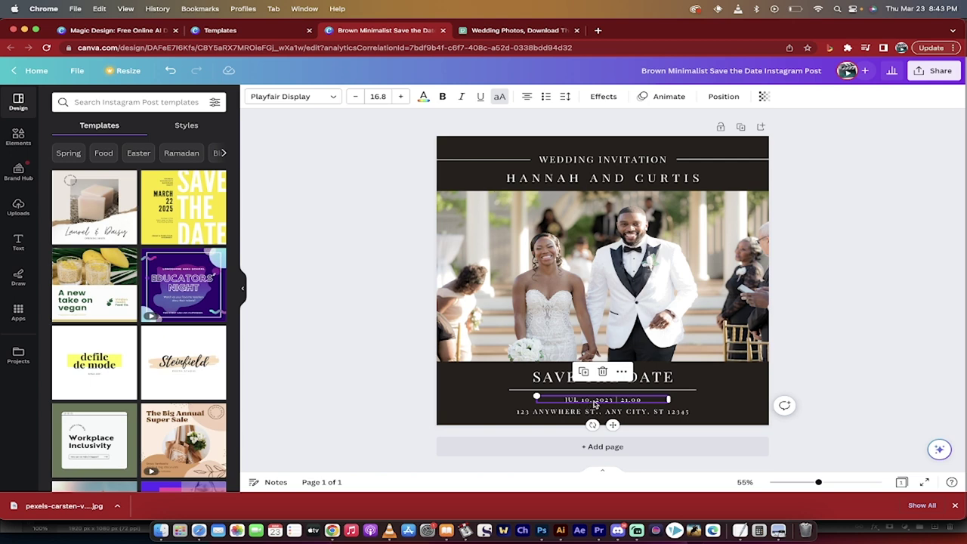
double_click(606, 401)
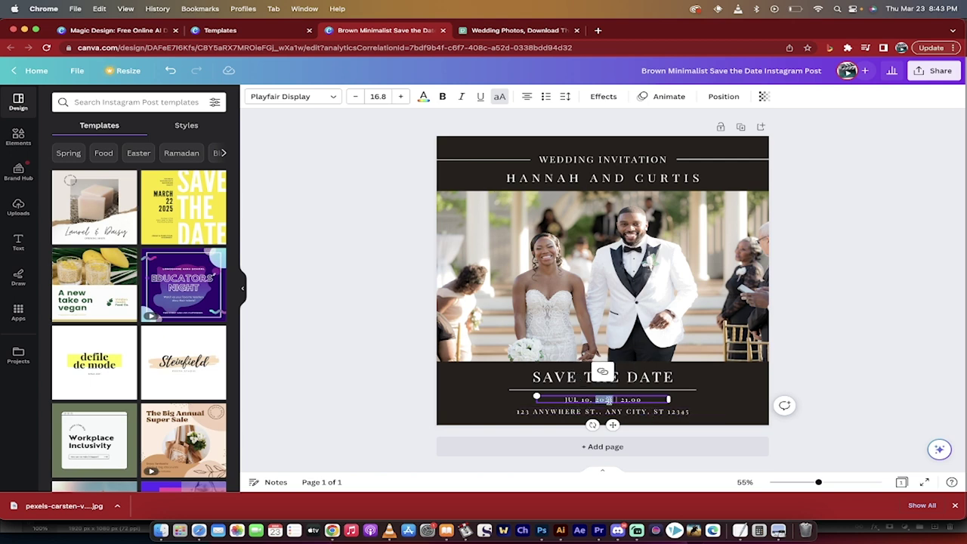
left_click(581, 399)
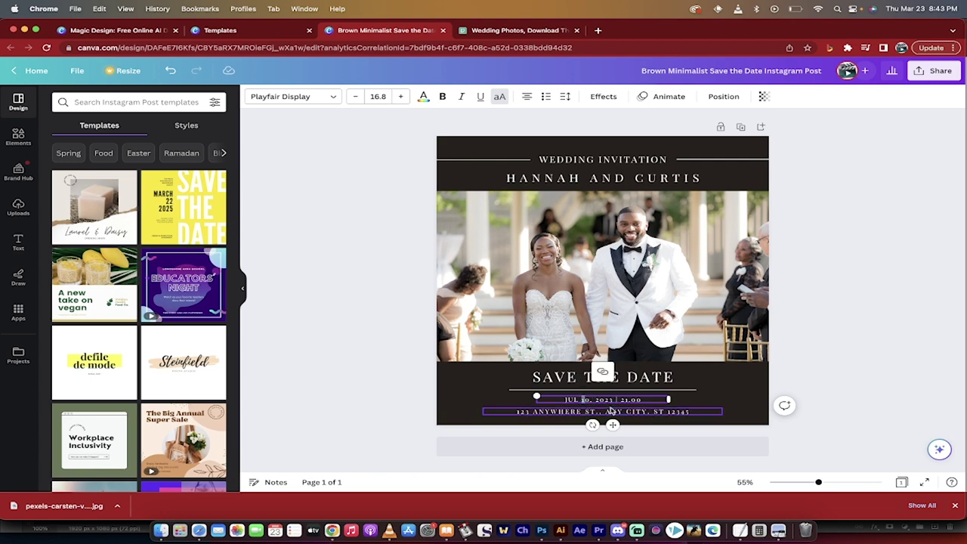
key("BackSpace")
type("3")
left_click(895, 352)
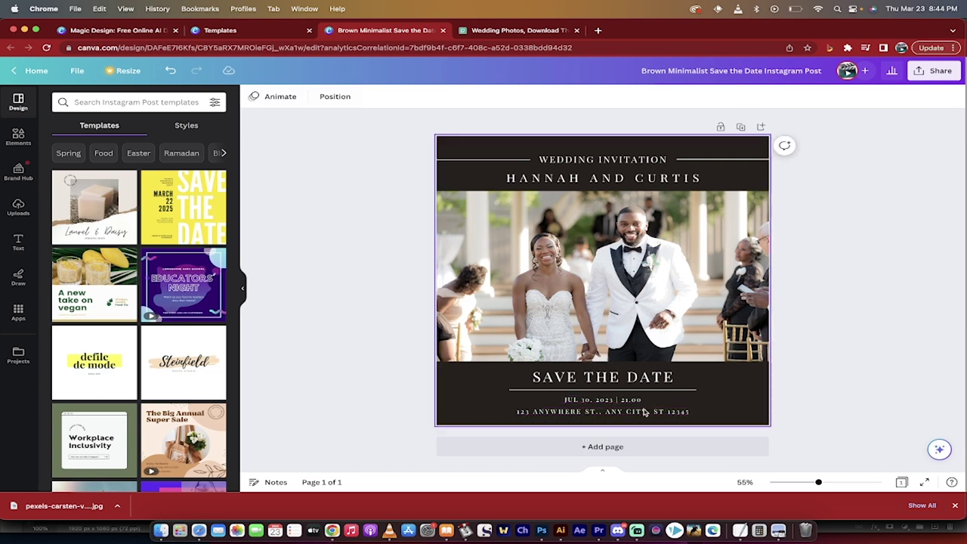
left_click(656, 414)
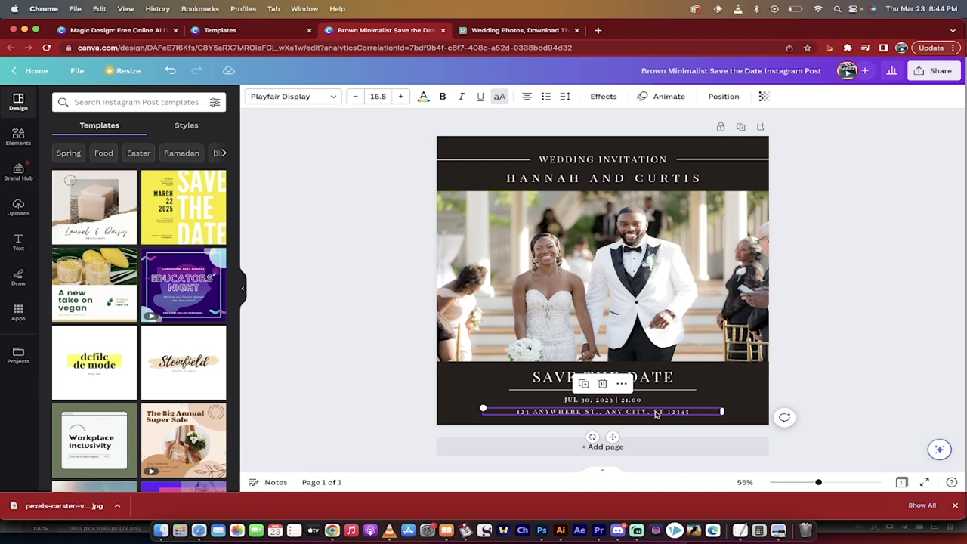
scroll(655, 413, "up", 5)
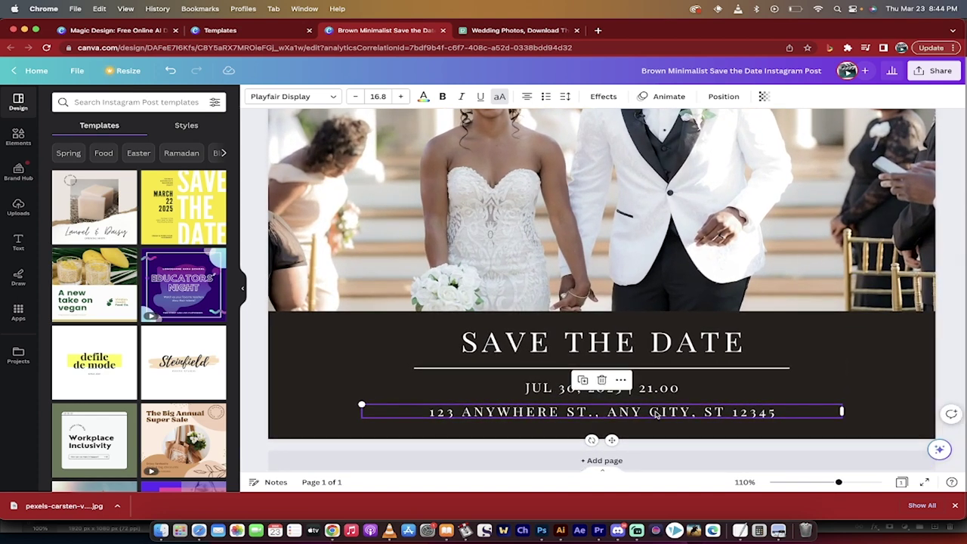
triple_click(655, 412)
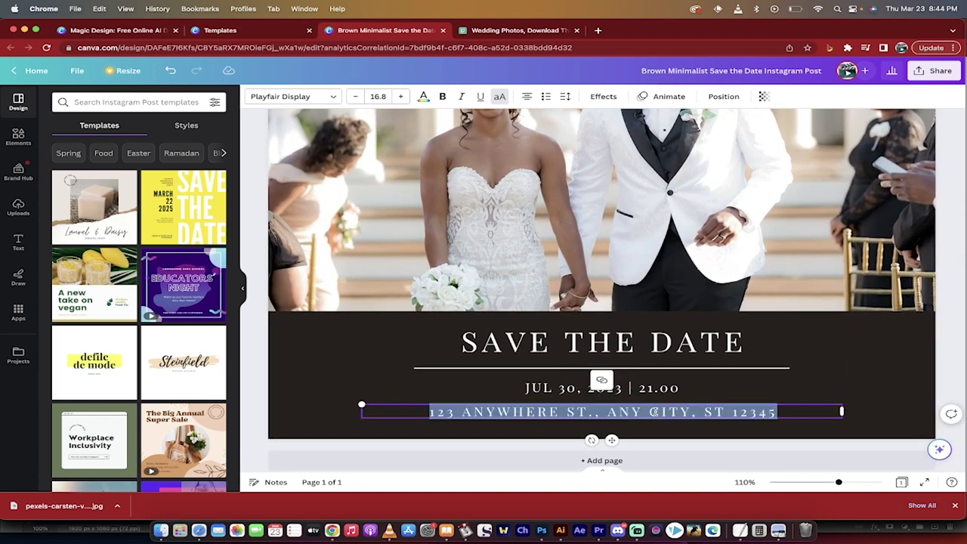
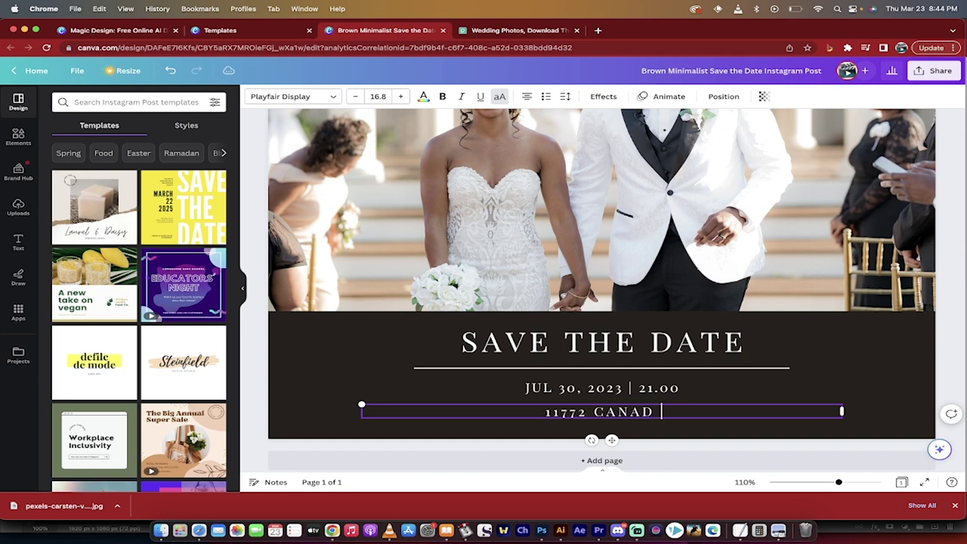
scroll(639, 297, "down", 5)
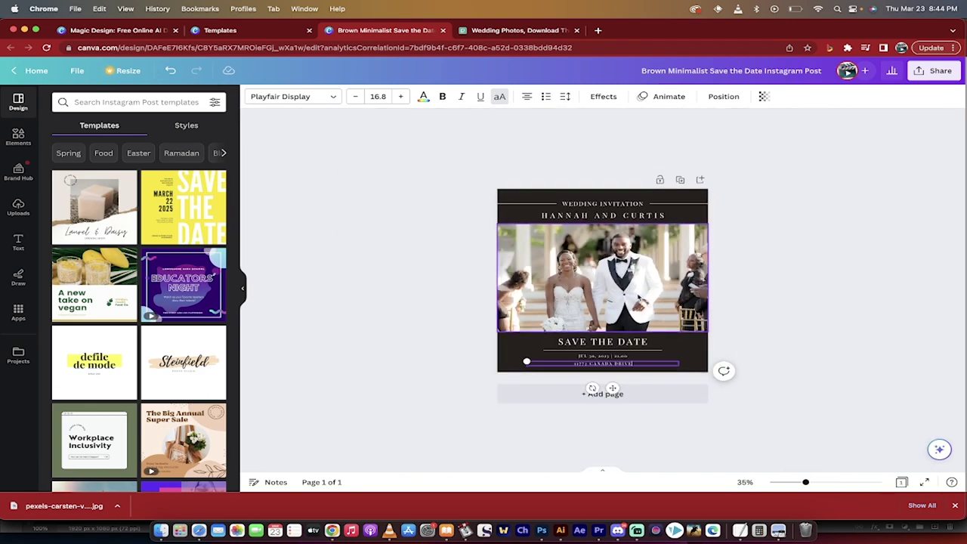
left_click(873, 301)
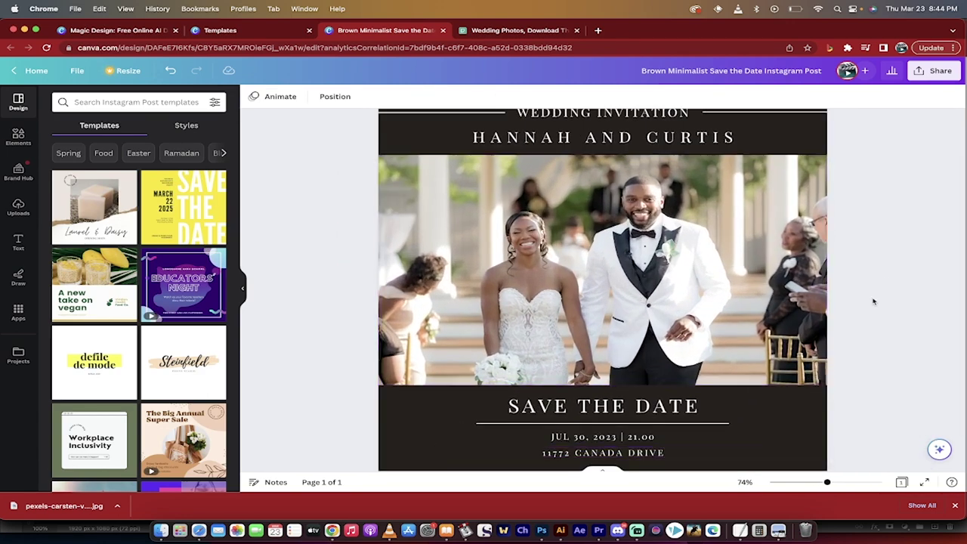
scroll(861, 306, "down", 1)
Change the design's background colour to pink
left_click(792, 380)
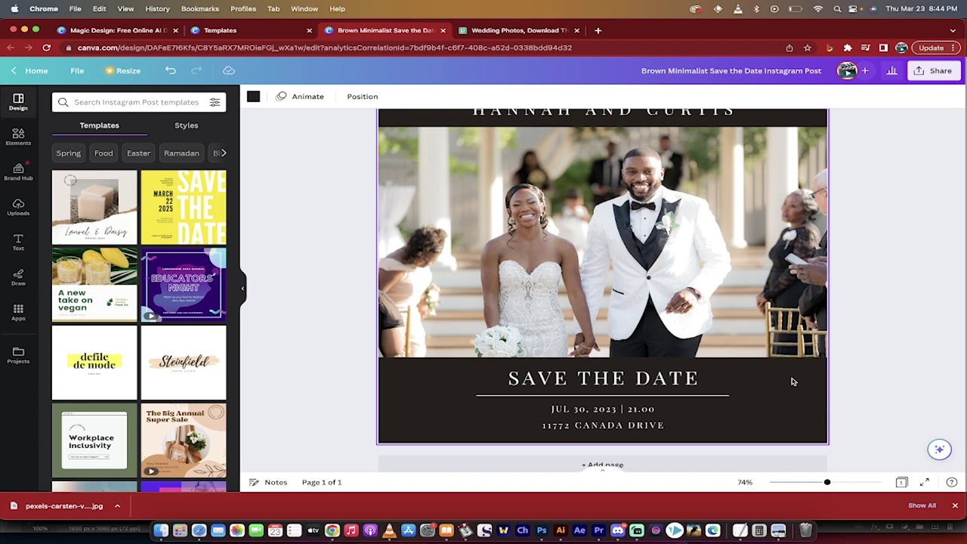
left_click(253, 98)
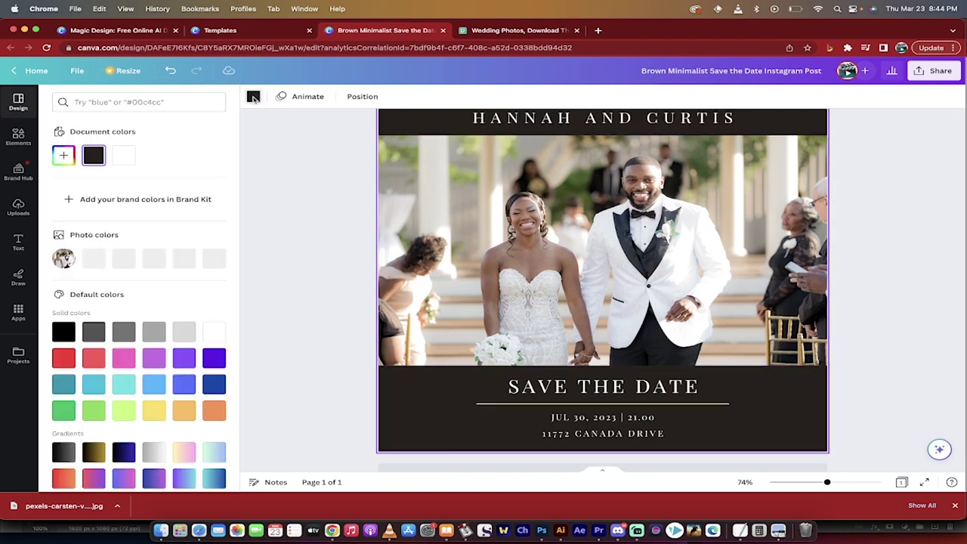
left_click(123, 360)
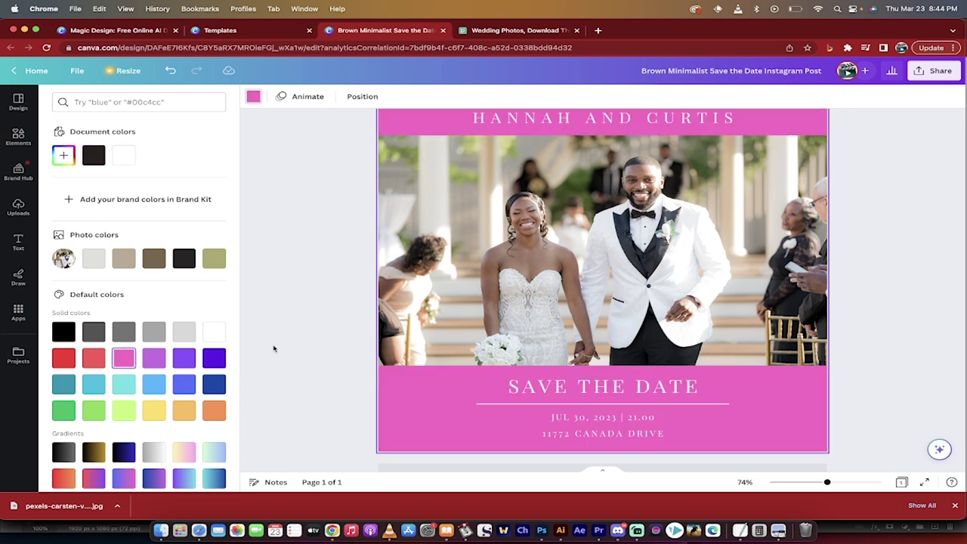
scroll(273, 332, "up", 1)
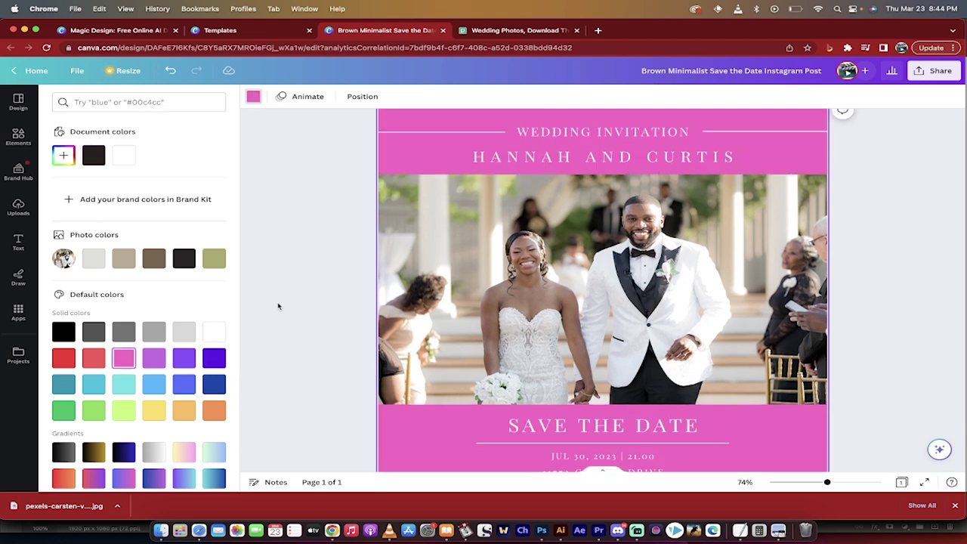
Set the couple's names and the WEDDING INVITATION line in Raleway
left_click(534, 159)
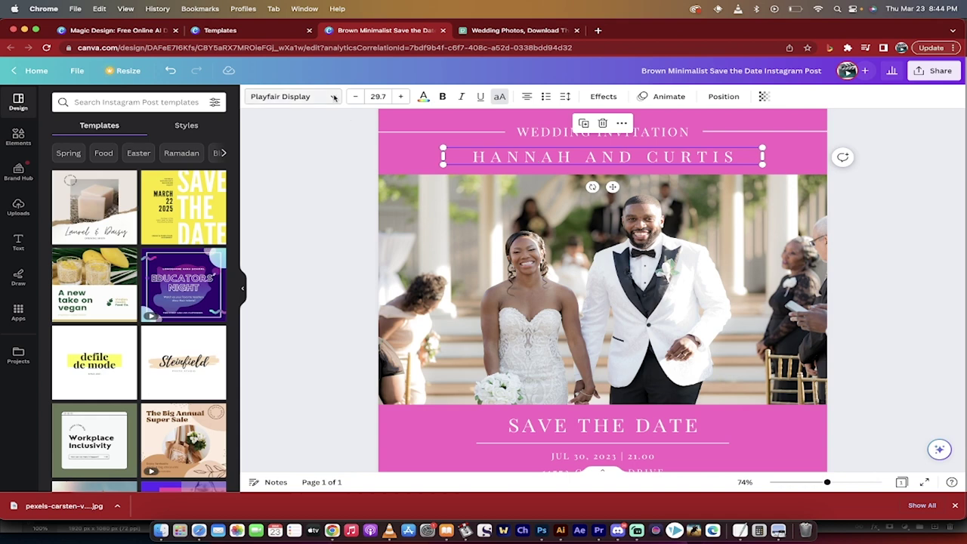
left_click(334, 98)
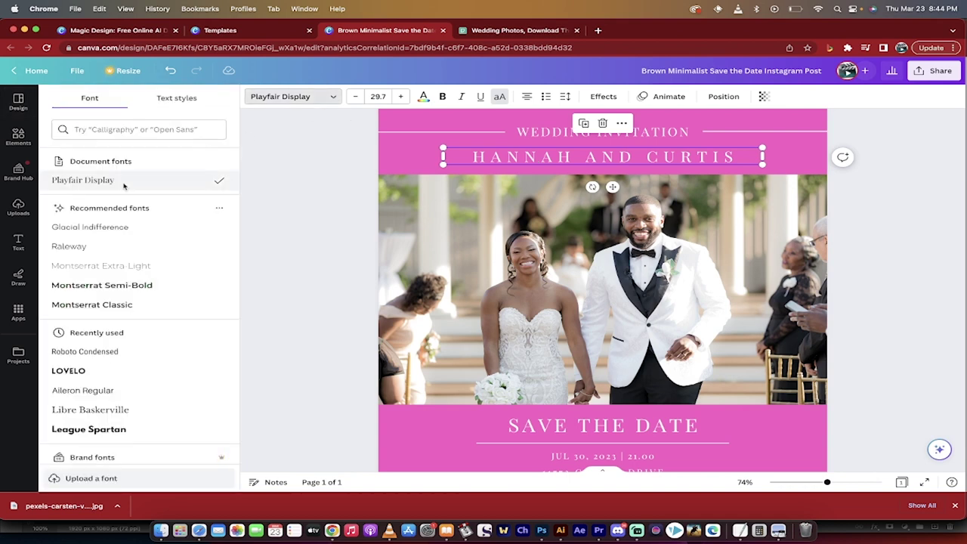
left_click(98, 247)
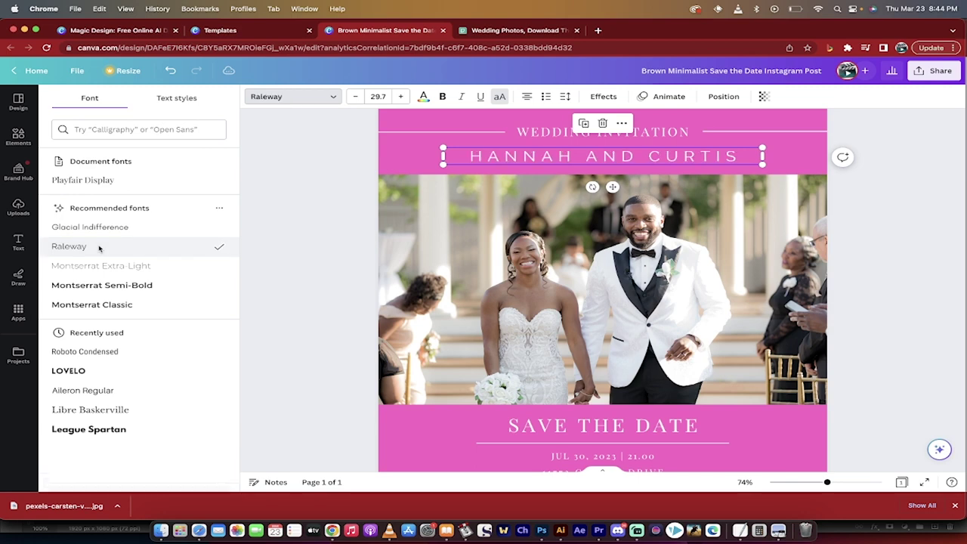
left_click(555, 133)
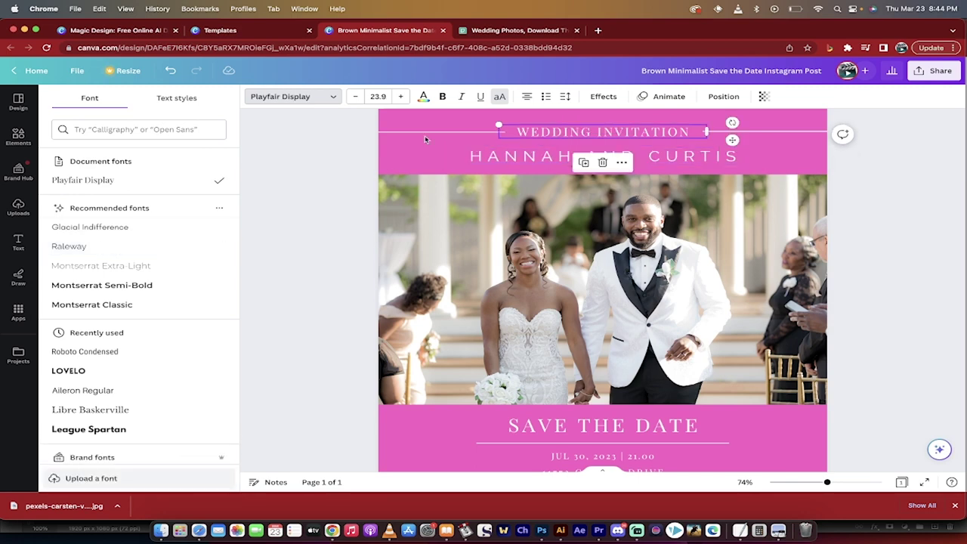
left_click(60, 247)
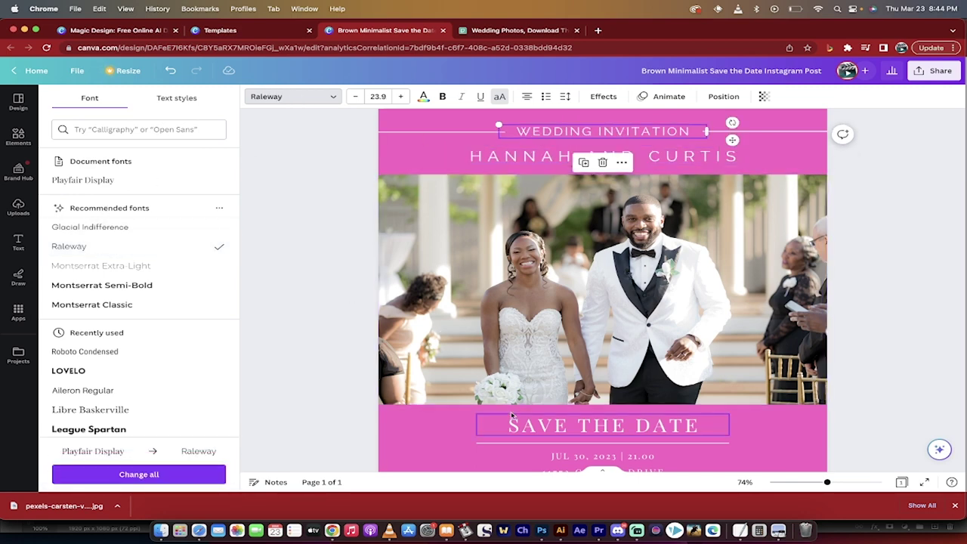
scroll(324, 344, "down", 2)
scroll(324, 346, "down", 1, "ctrl")
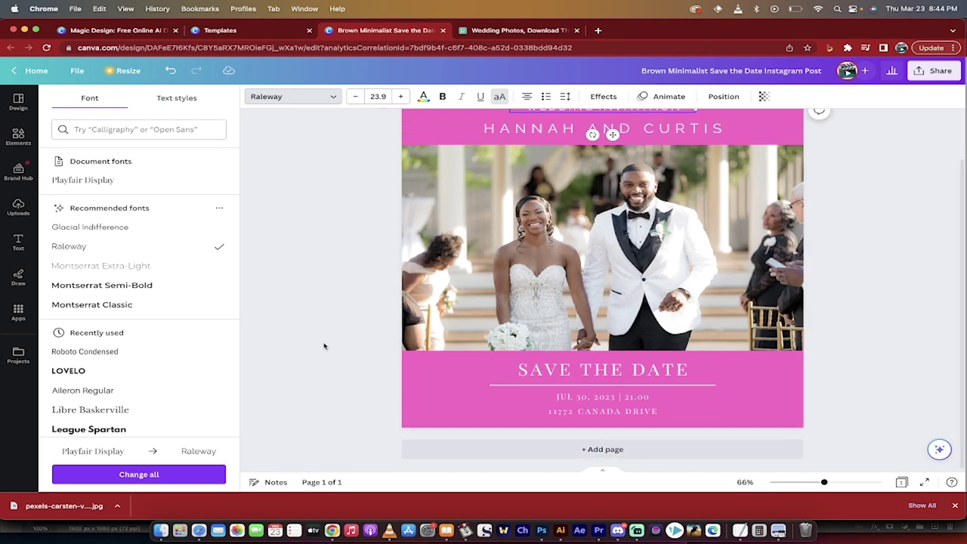
scroll(324, 346, "up", 2)
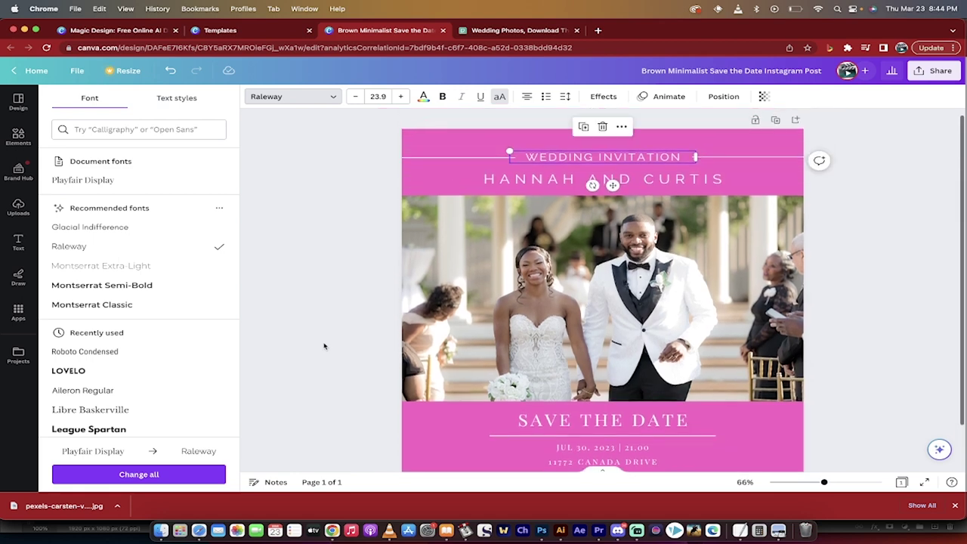
Download the save-the-date design from Share > Download with file type JPG
left_click(928, 73)
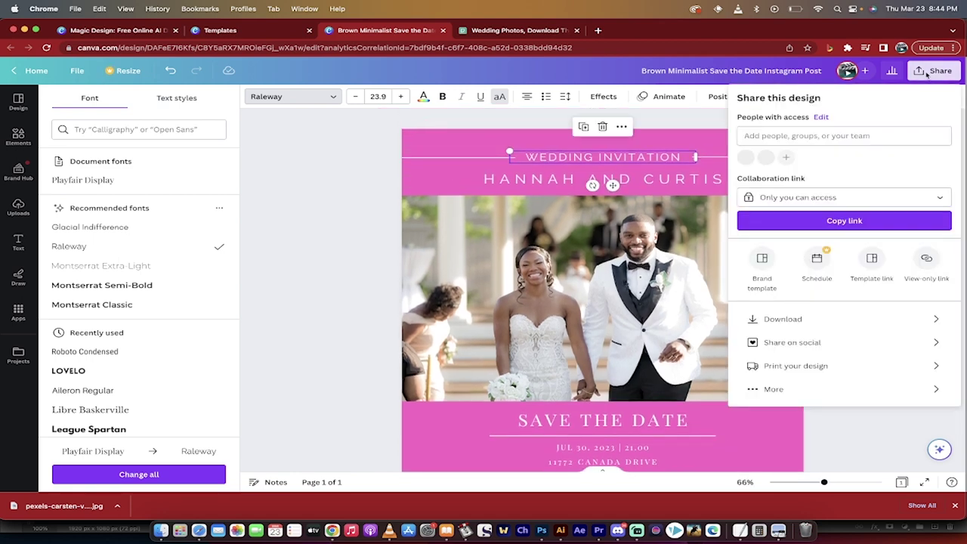
left_click(792, 321)
left_click(813, 140)
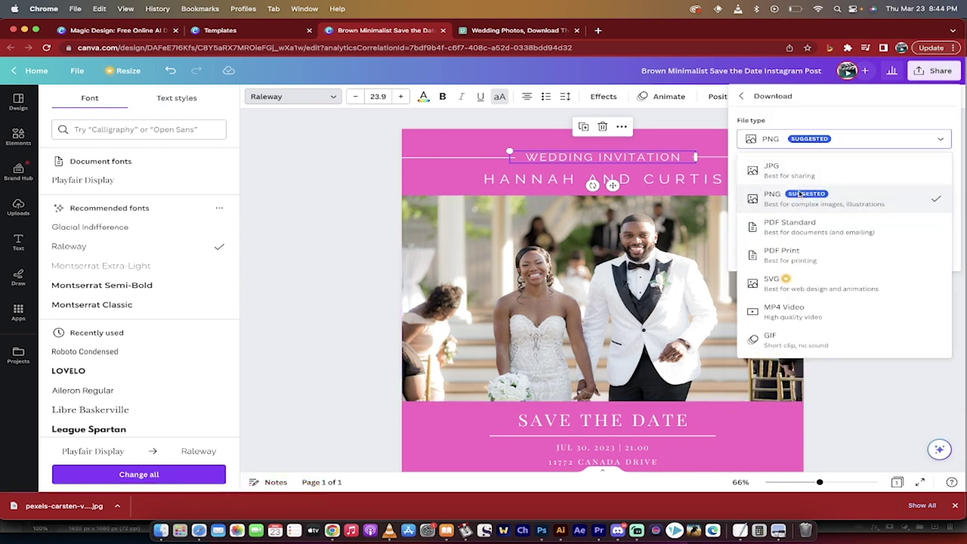
left_click(802, 171)
left_click(827, 260)
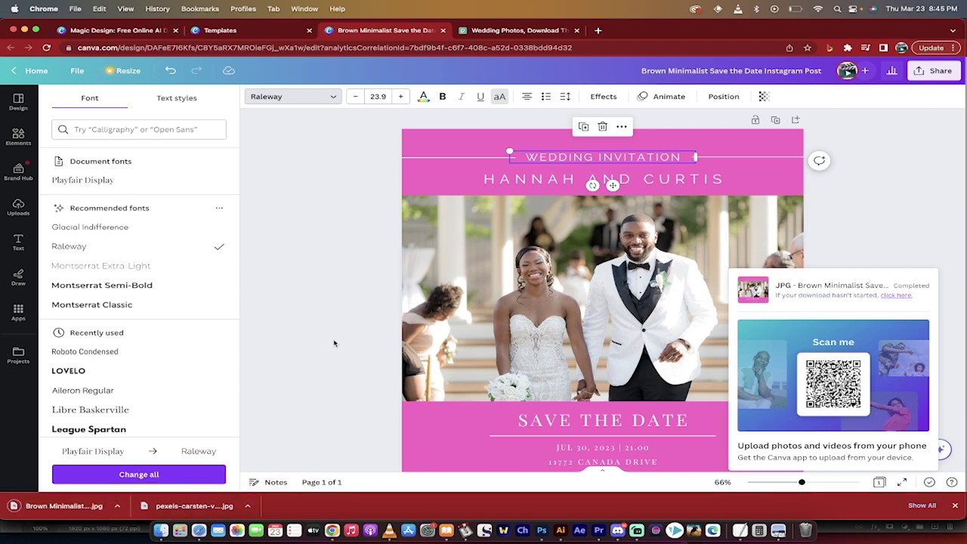
Open the downloaded save-the-date JPG from Chrome's download bar in Preview
left_click(95, 503)
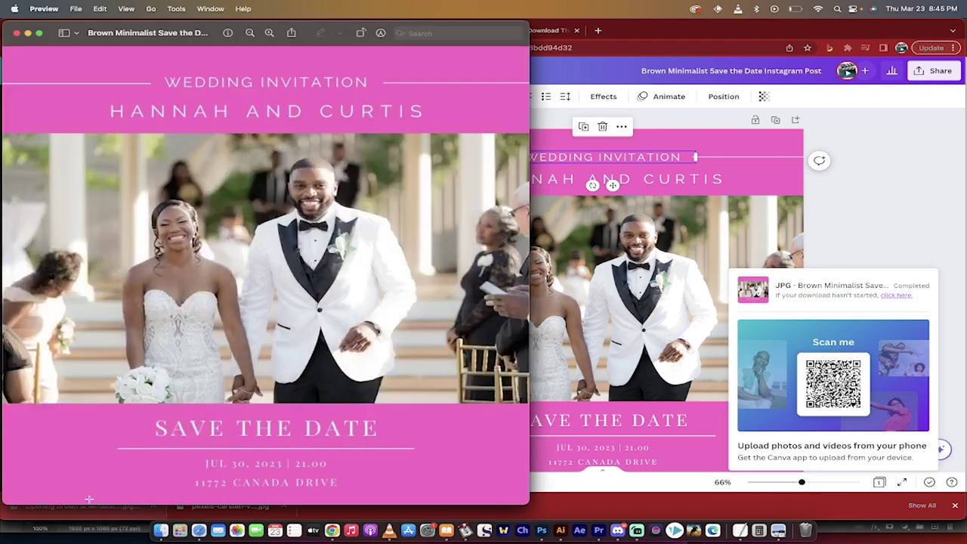